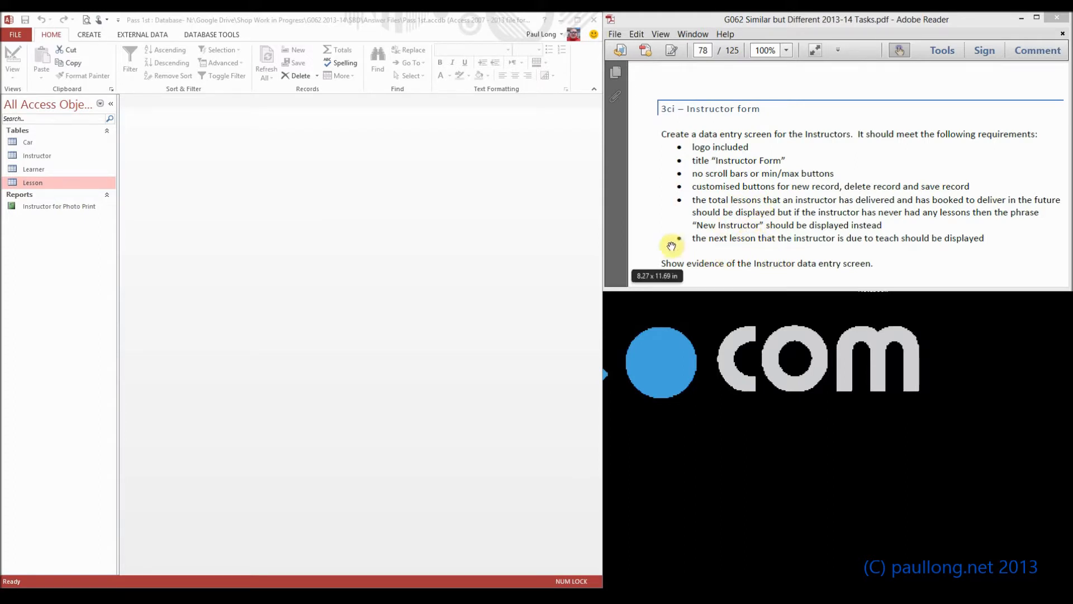
Start a form with the Form Wizard based on the Instructor table and include all of its fields.
left_click(82, 37)
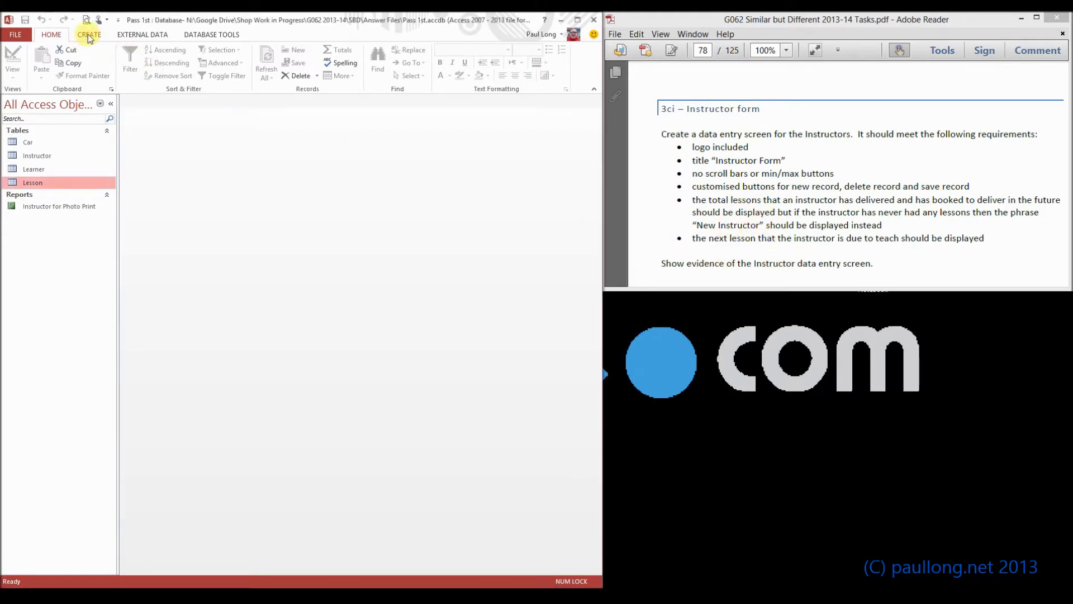
left_click(89, 36)
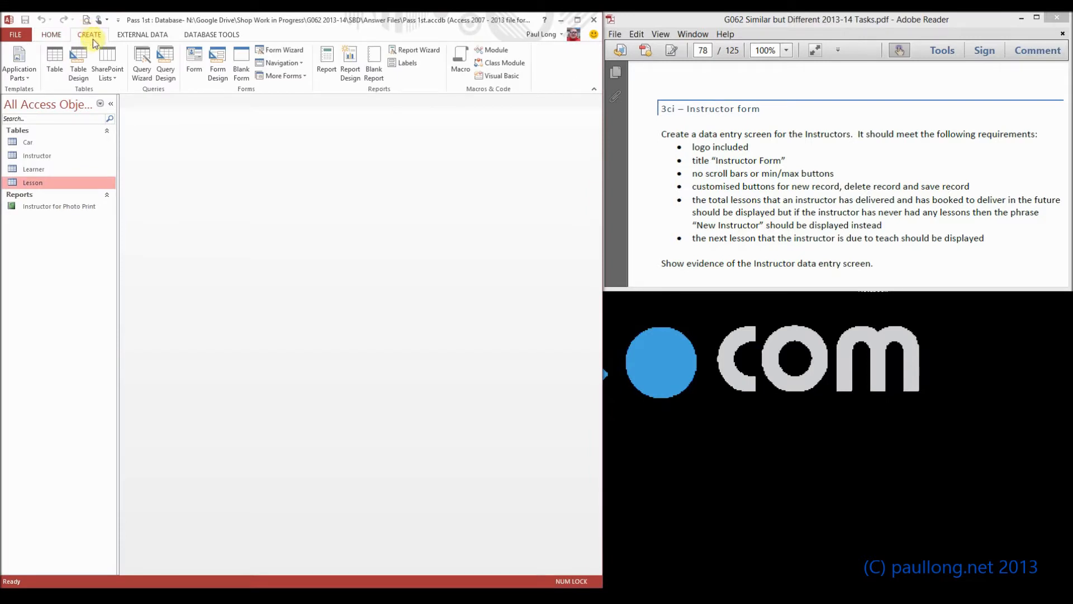
left_click(286, 49)
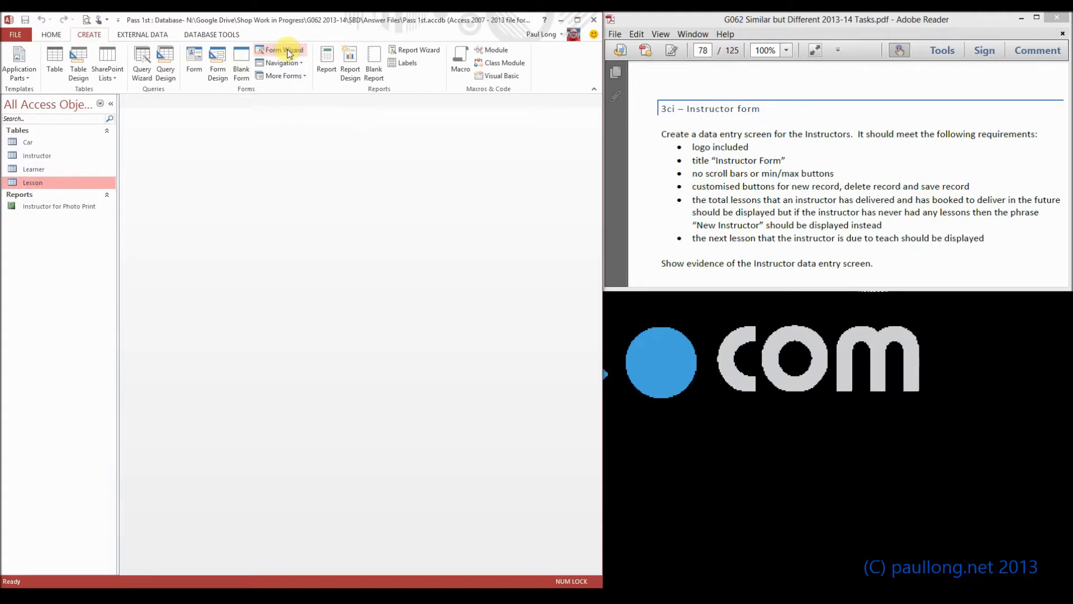
left_click(313, 216)
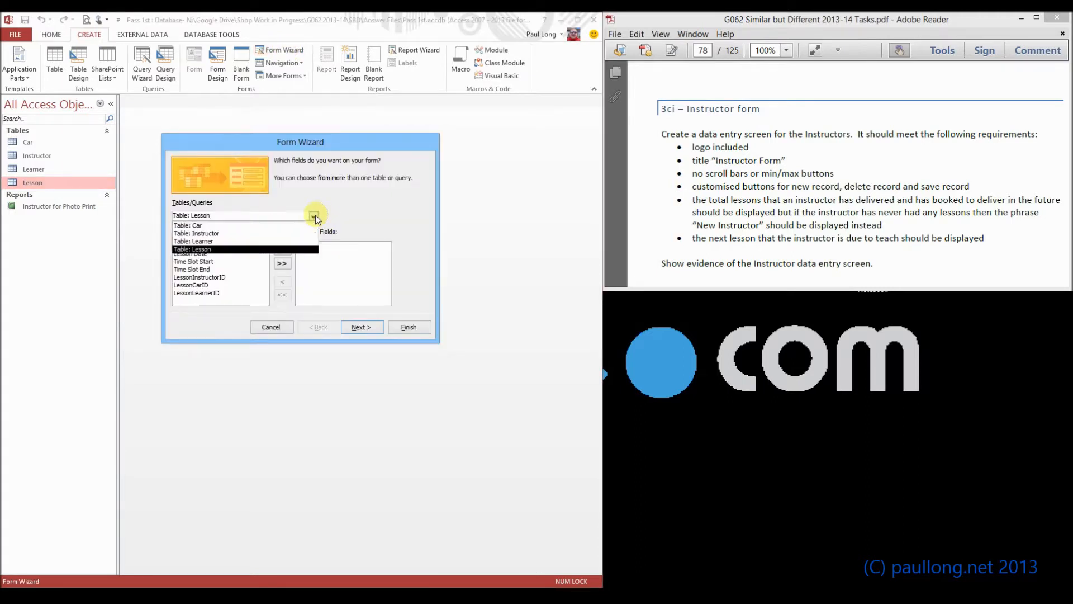
left_click(216, 233)
left_click(282, 264)
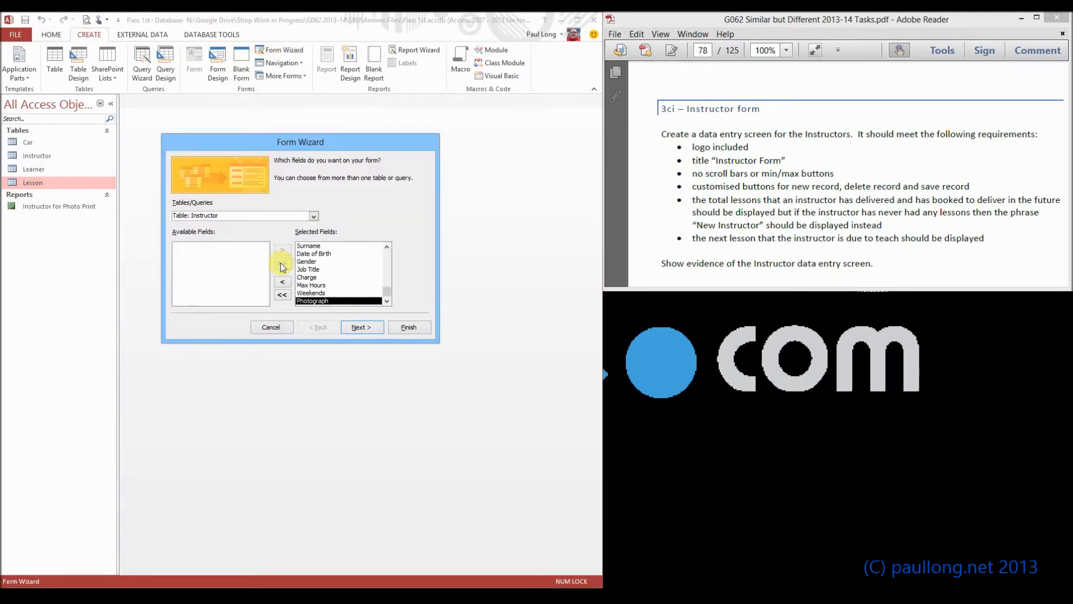
left_click_drag(389, 290, 384, 247)
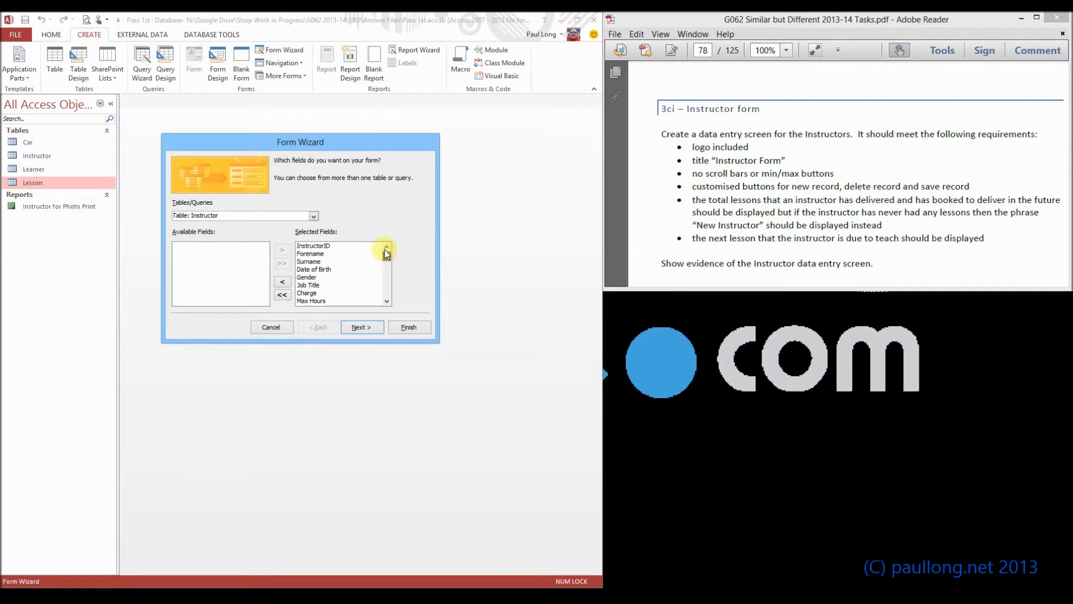
Keep the columnar layout, title the form "Instructor Form" and finish the wizard so the form opens for viewing.
left_click(364, 331)
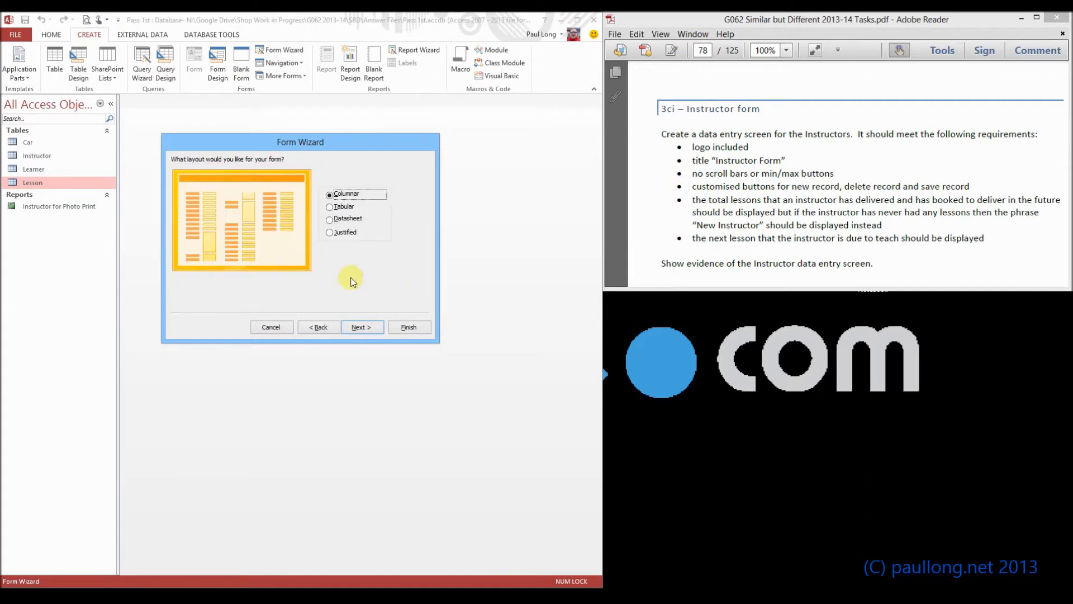
left_click(363, 329)
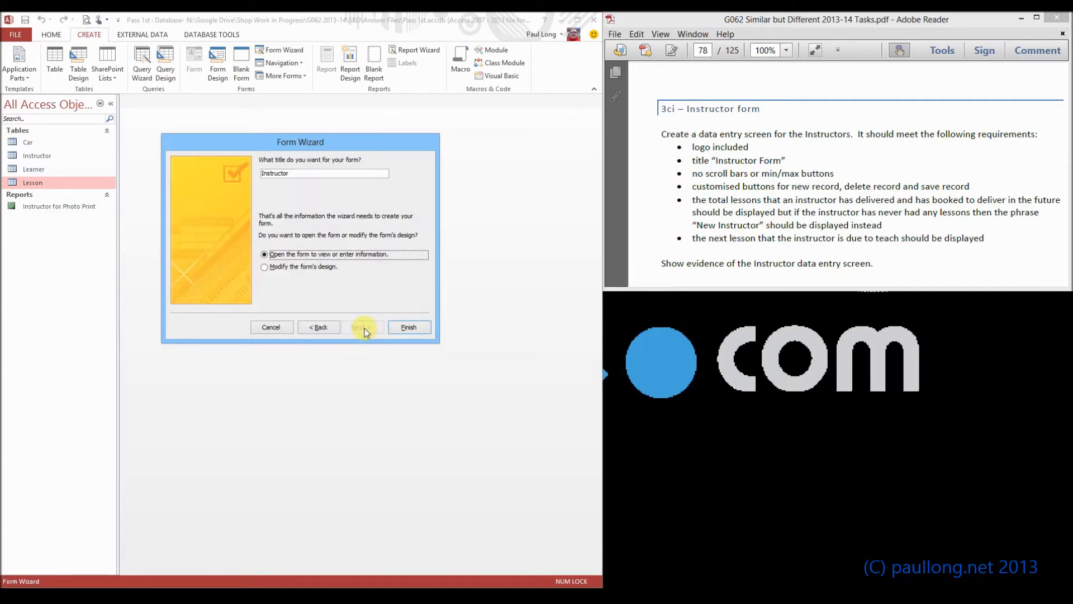
left_click(301, 173)
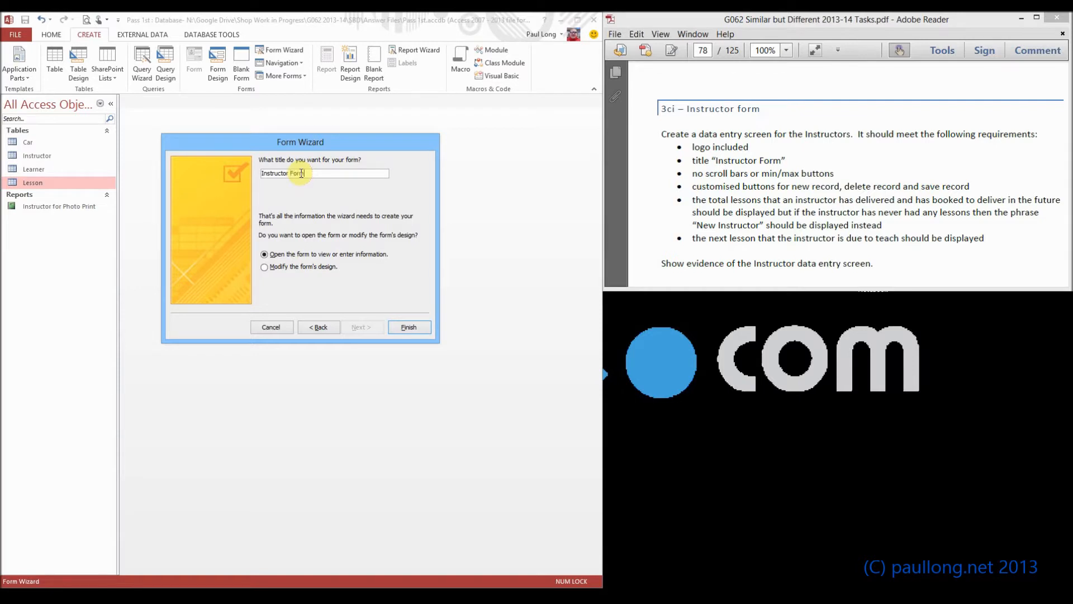
left_click(409, 327)
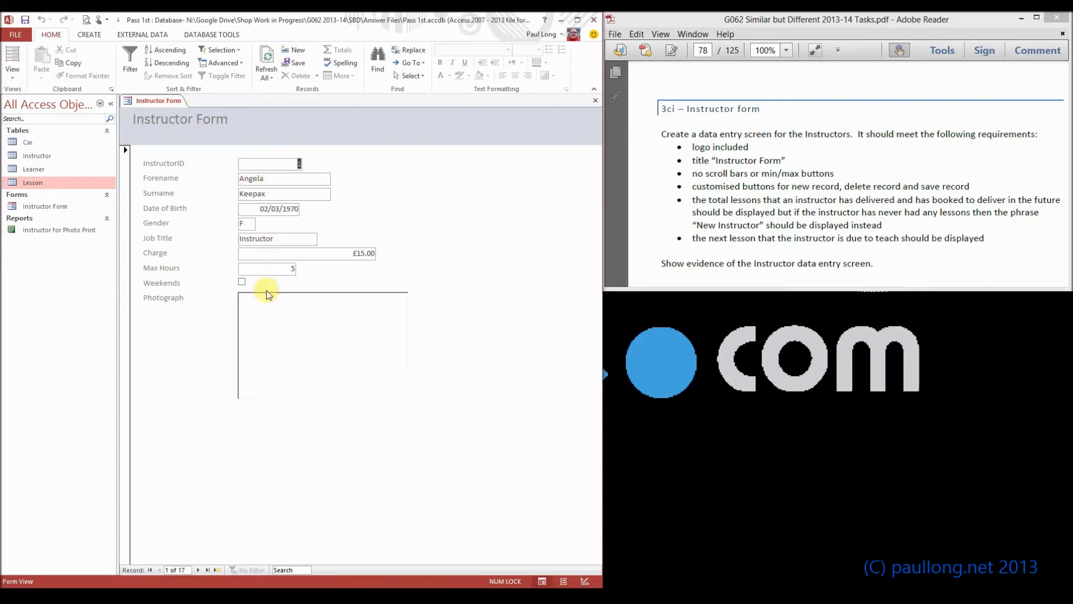
Go to the last instructor record and browse back through the four preceding records to check the form's fields.
left_click(207, 569)
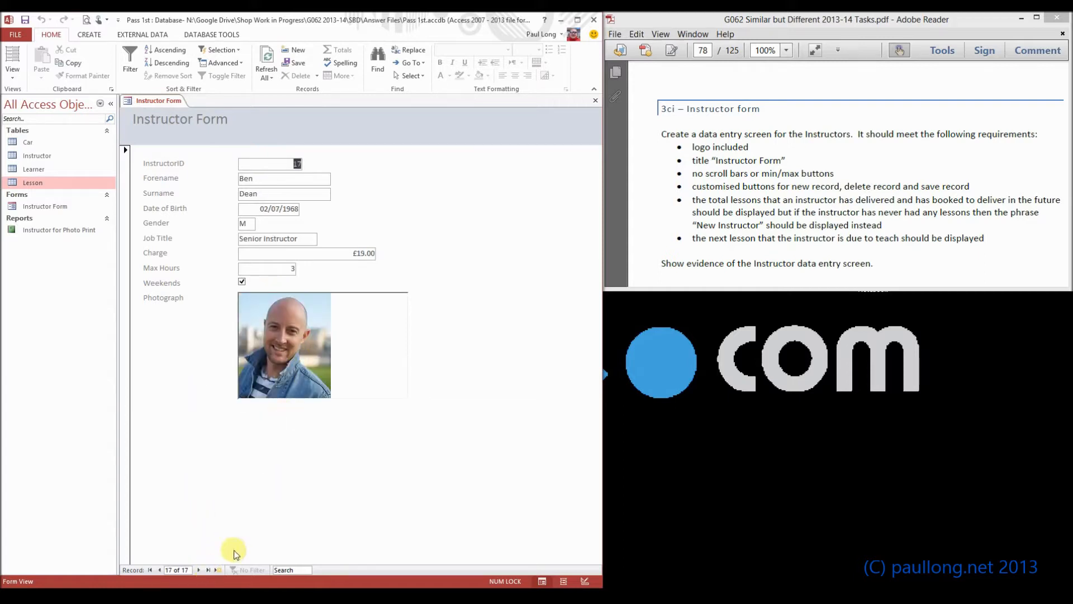
left_click(160, 569)
left_click(160, 570)
left_click(159, 570)
left_click(160, 569)
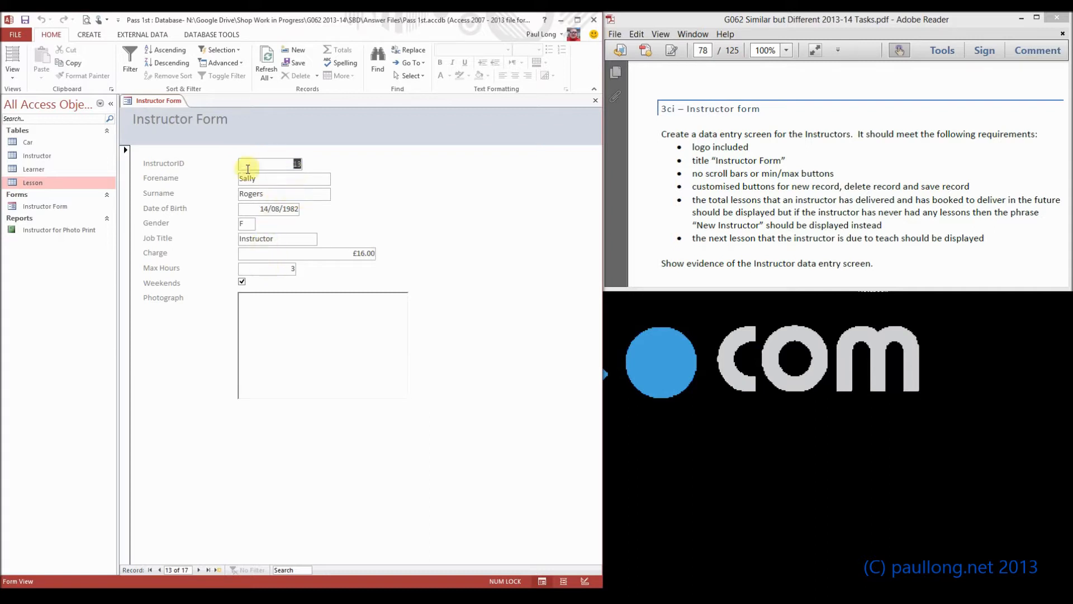
Switch the form to Design View and narrow the InstructorID text box to about 1.5 cm.
left_click(15, 75)
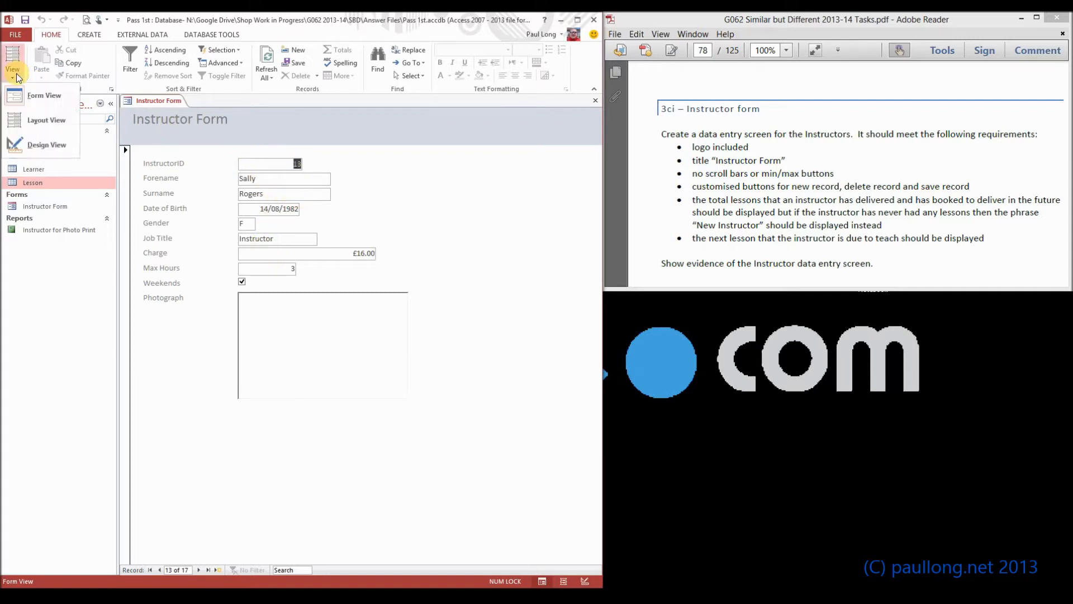
left_click(39, 147)
left_click(283, 196)
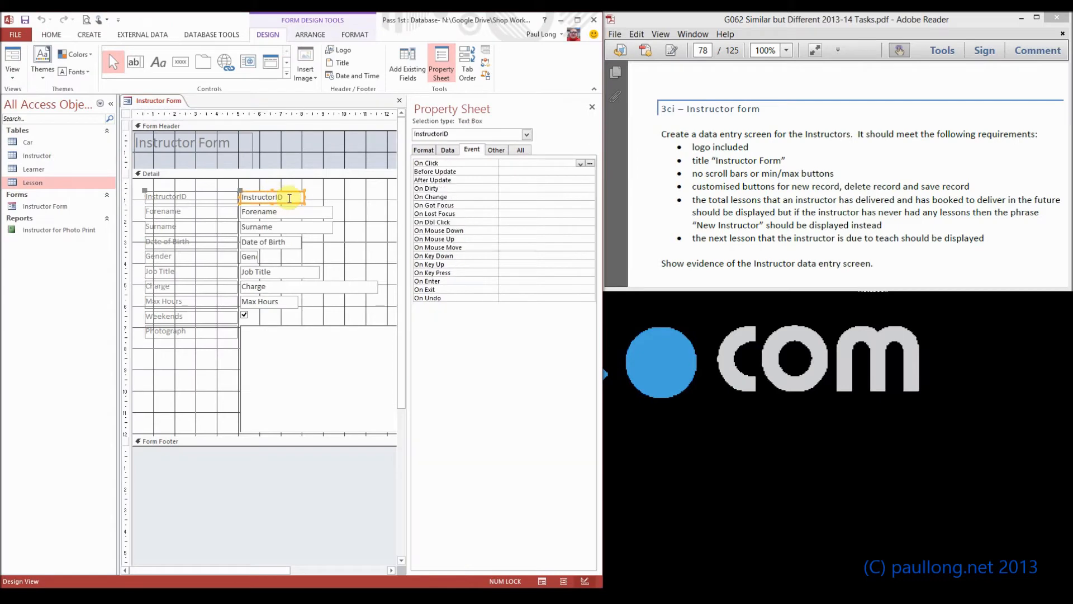
left_click_drag(303, 195, 274, 196)
Narrow the Charge, Max Hours and Date of Birth text boxes to just fit the field names inside them.
left_click(301, 286)
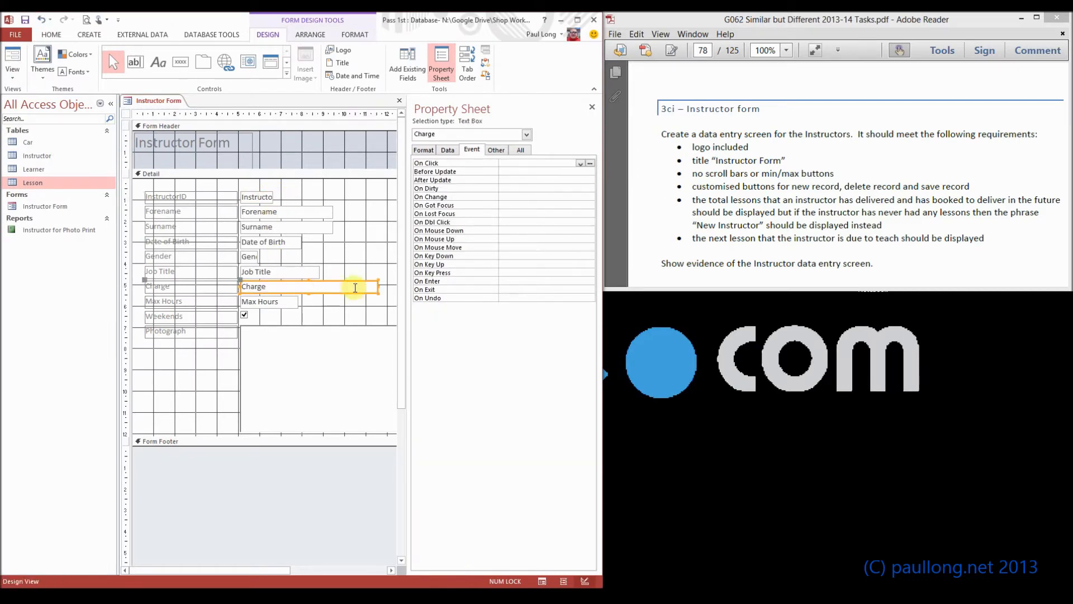
left_click_drag(379, 285, 281, 300)
left_click(289, 301)
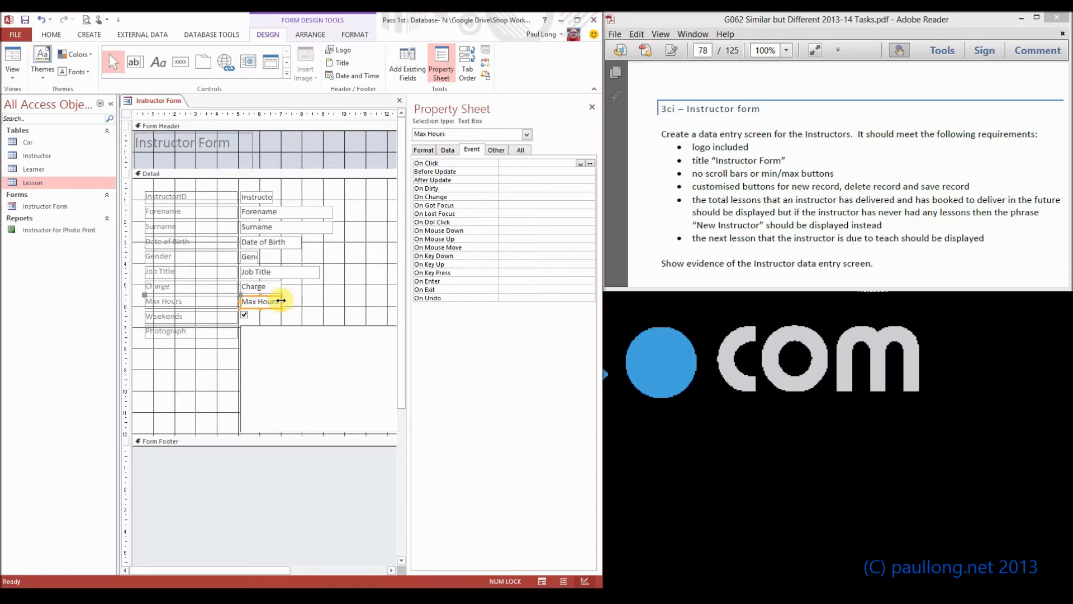
left_click(296, 241)
left_click_drag(301, 241, 285, 242)
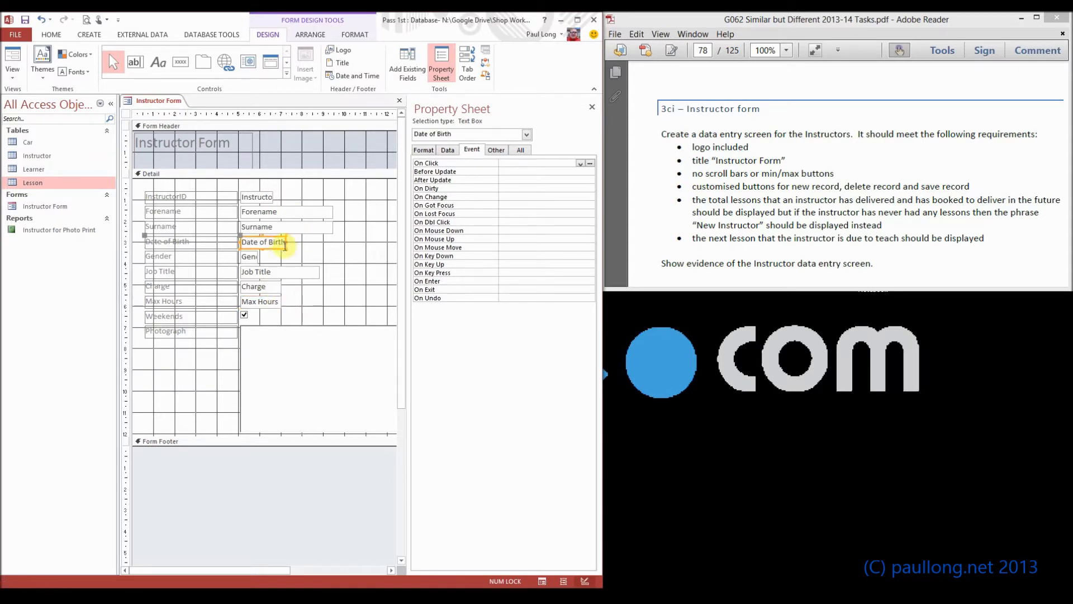
Set Text Align to Left for the Max Hours, Charge, Date of Birth and InstructorID text boxes together.
left_click(248, 304)
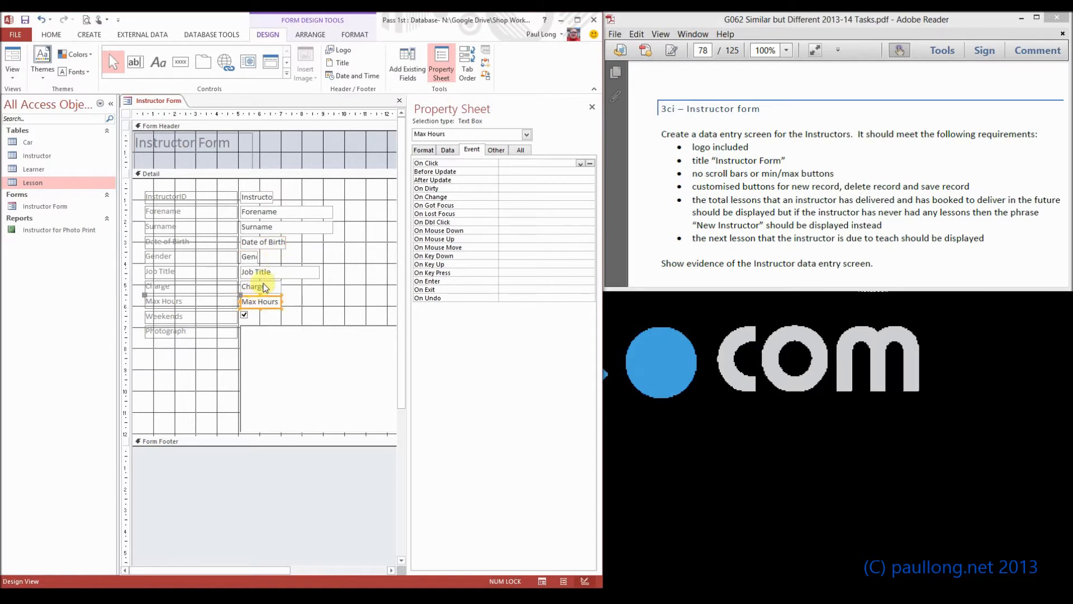
left_click(266, 288, "shift")
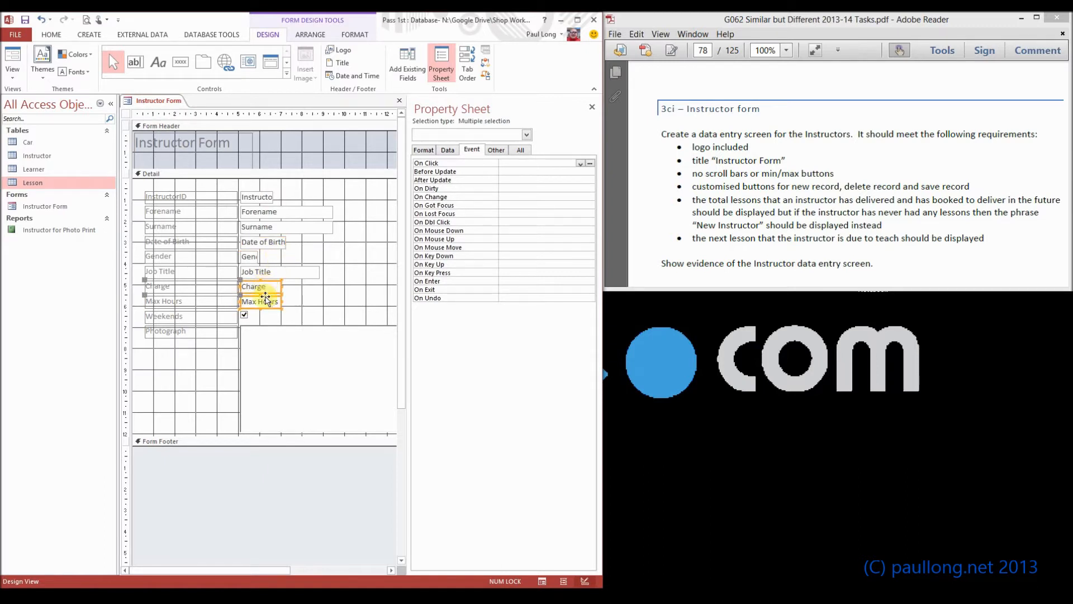
left_click(263, 243, "shift")
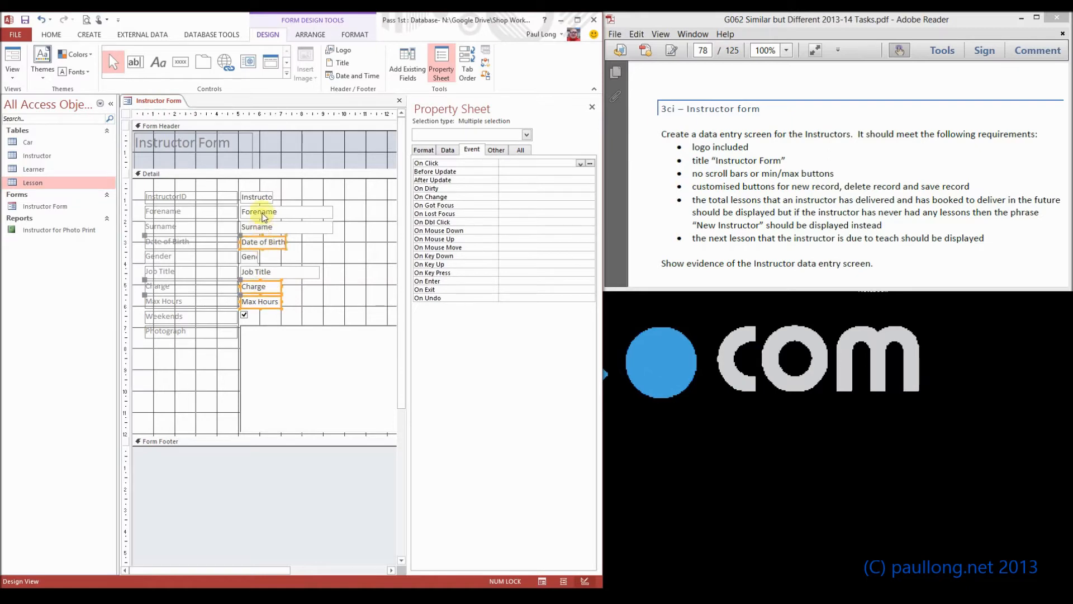
left_click(264, 195, "shift")
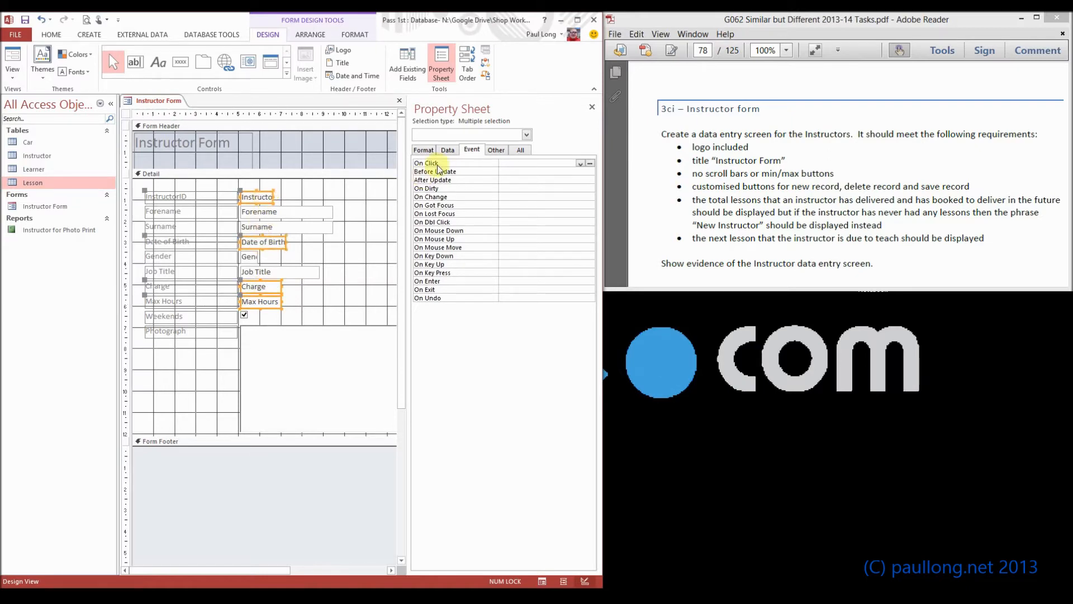
left_click(427, 151)
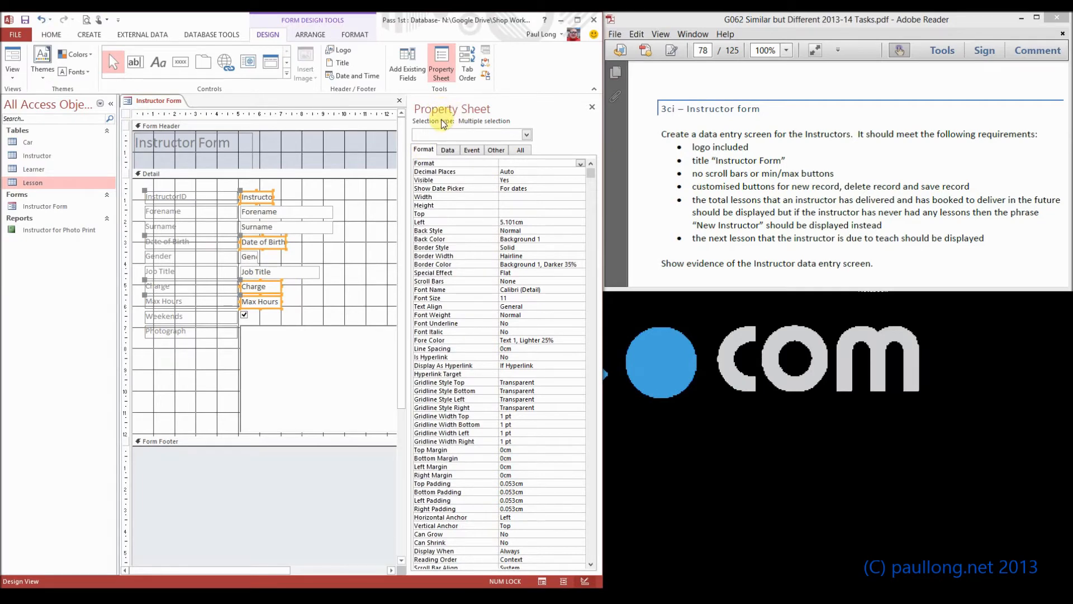
right_click(266, 200)
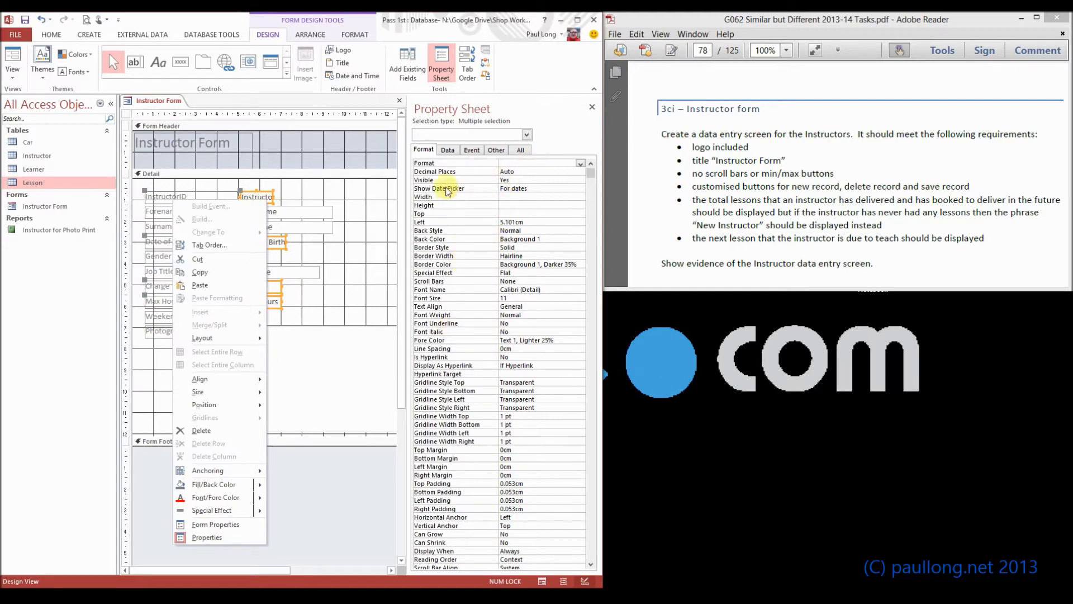
left_click(447, 307)
left_click(581, 307)
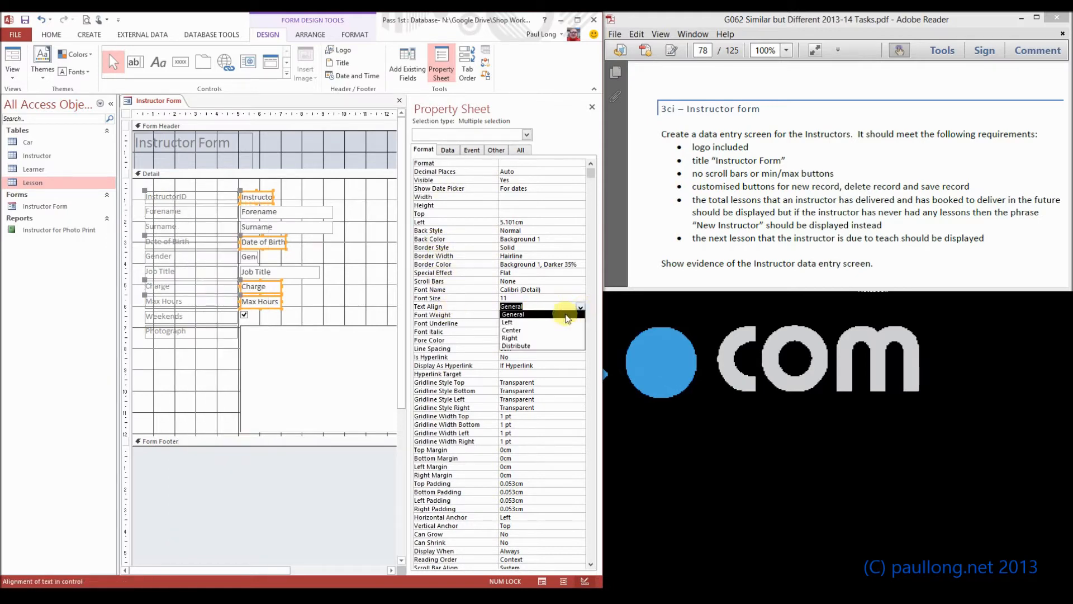
left_click(557, 322)
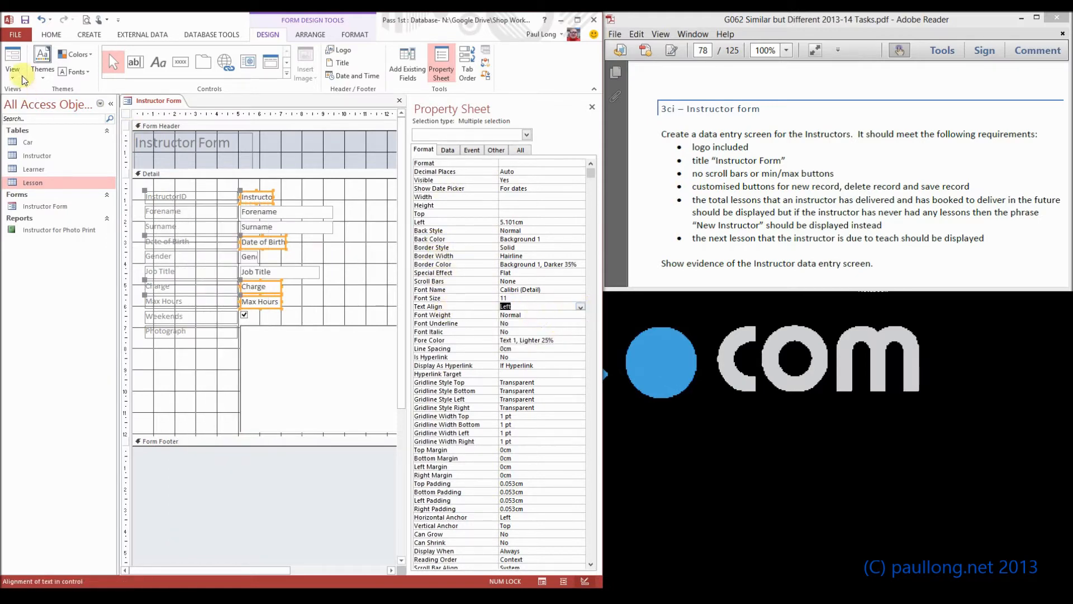
Check the field alignment in Form View, return to Design View and inspect the Forename and InstructorID text box properties.
left_click(12, 59)
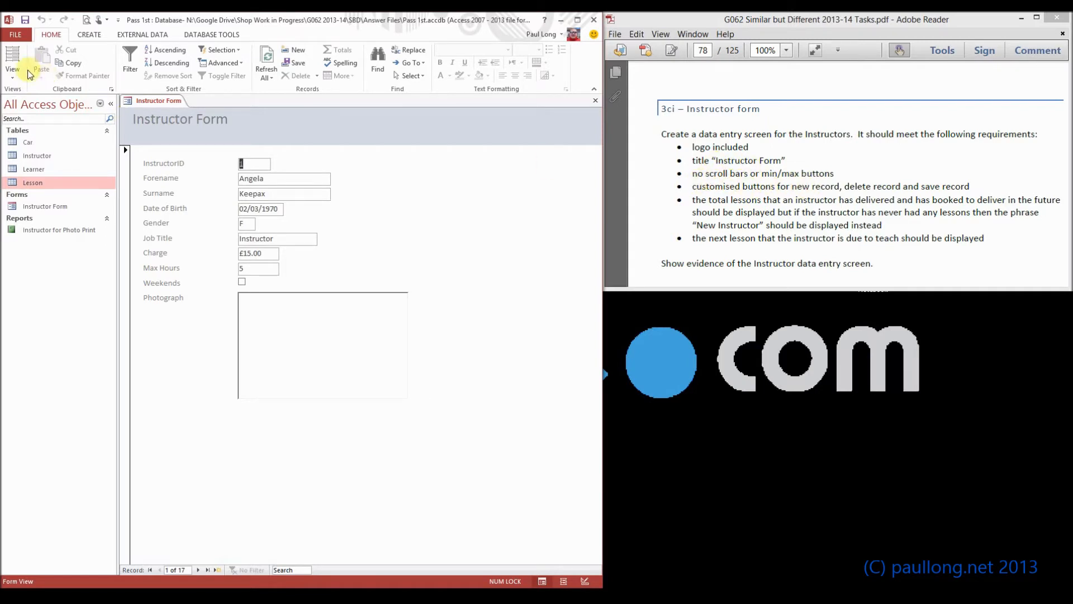
left_click(12, 72)
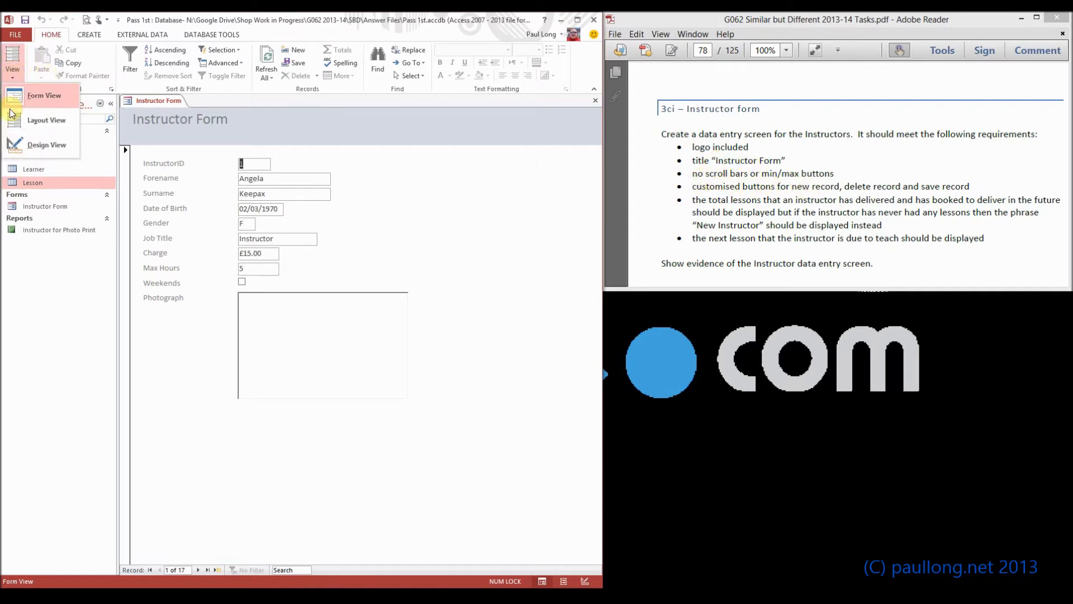
left_click(35, 146)
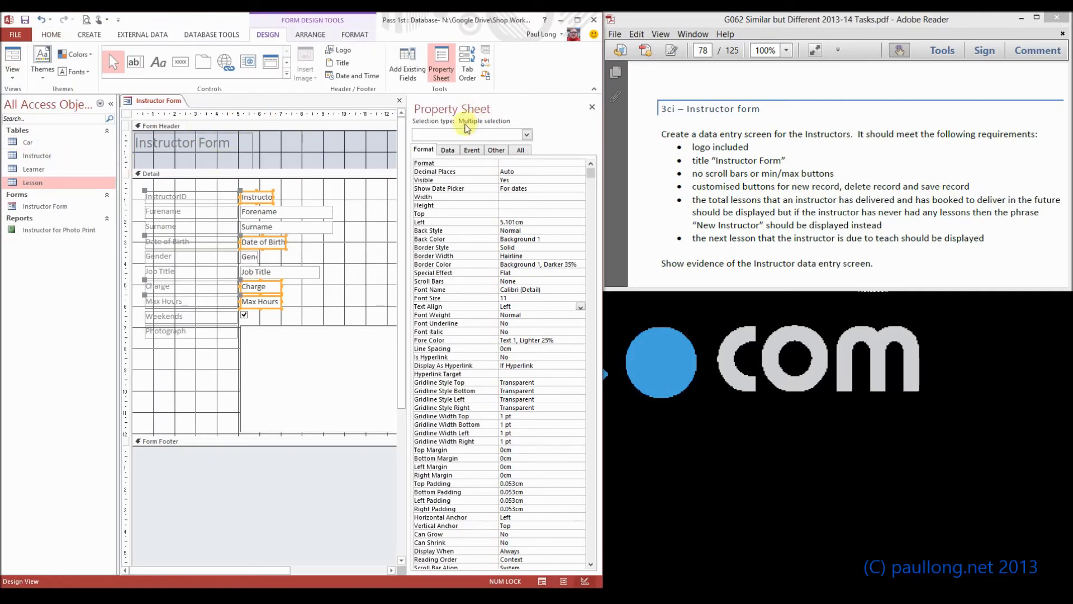
left_click(304, 226)
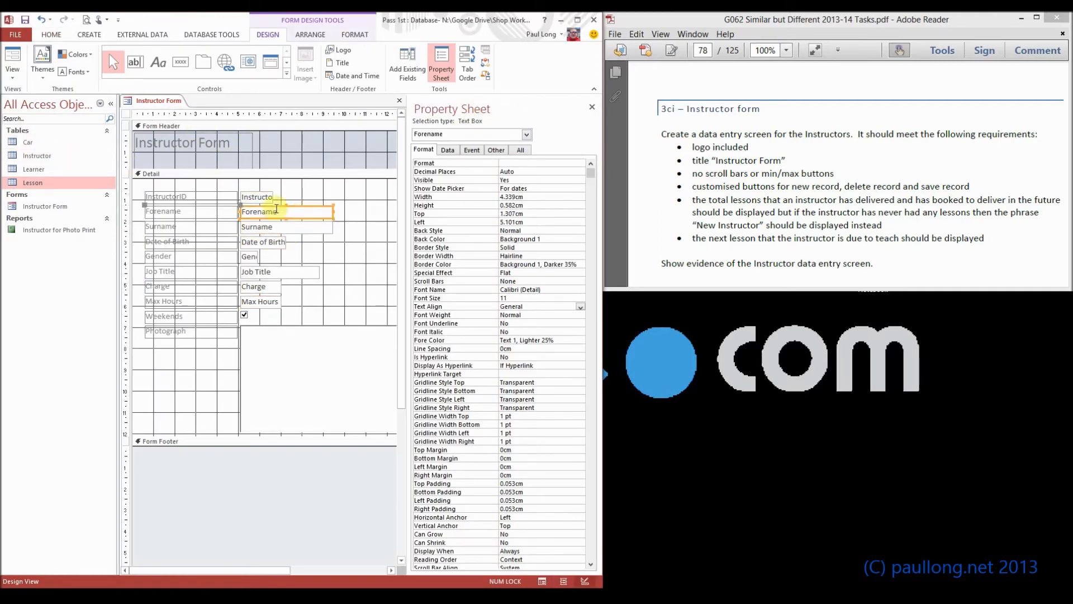
left_click(255, 196)
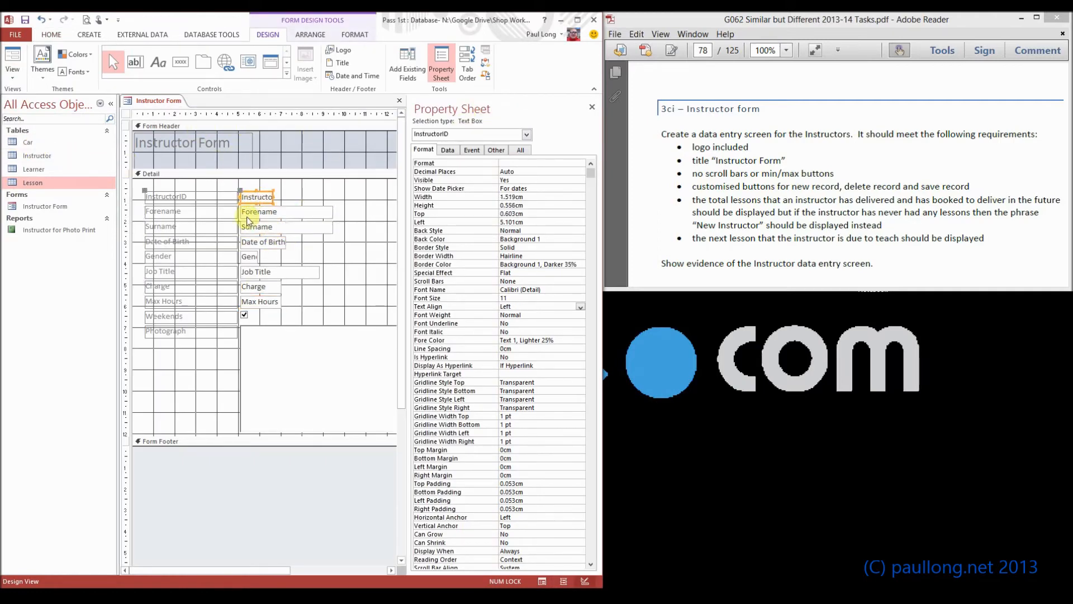
Select the whole form and set its Scroll Bars property to Neither.
left_click(126, 114)
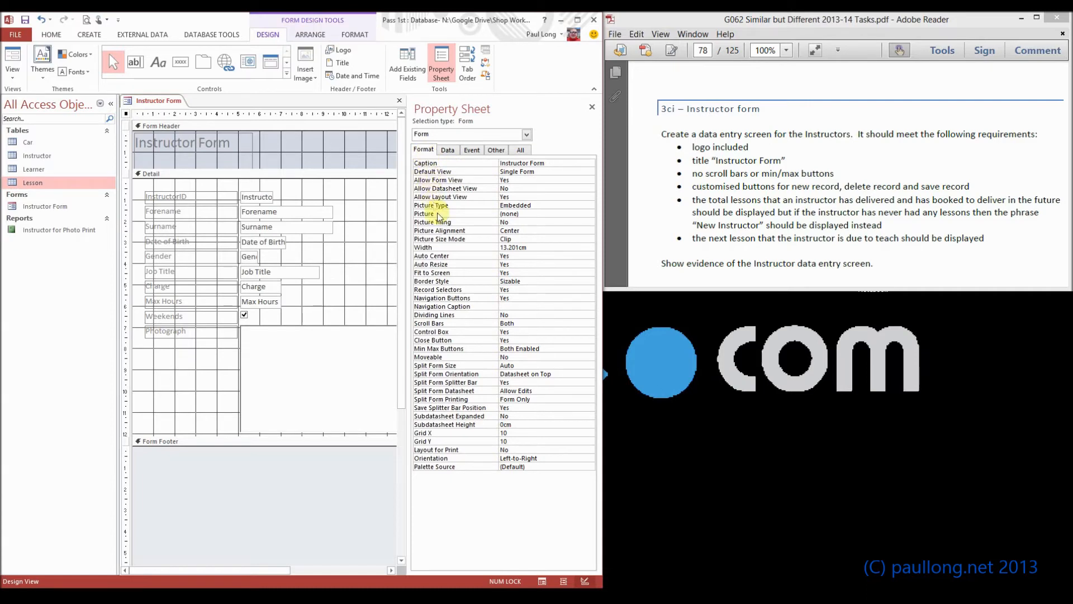
left_click(531, 323)
left_click(590, 324)
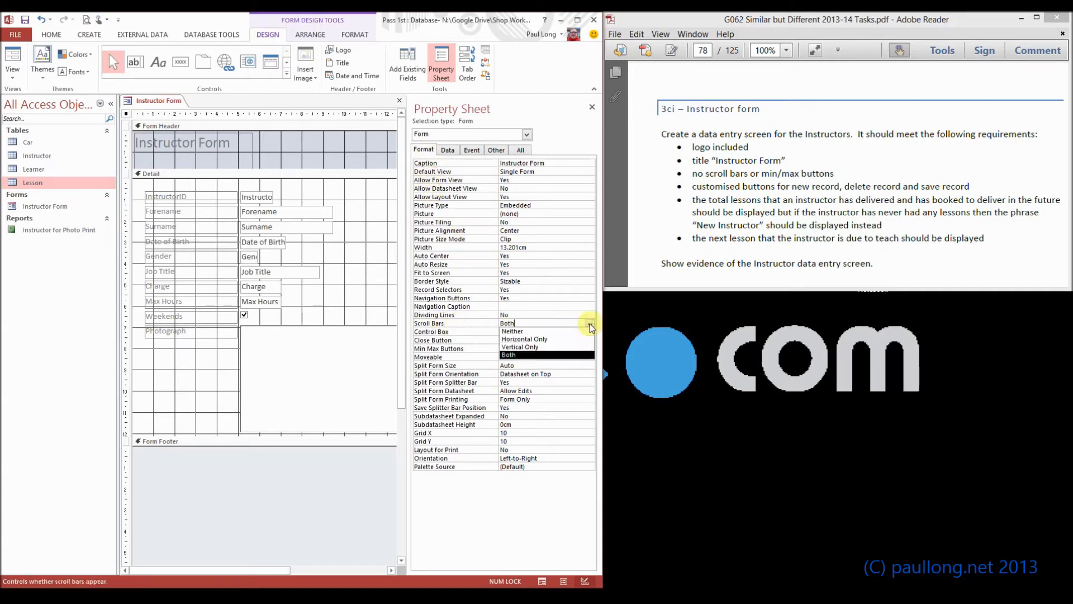
left_click(537, 331)
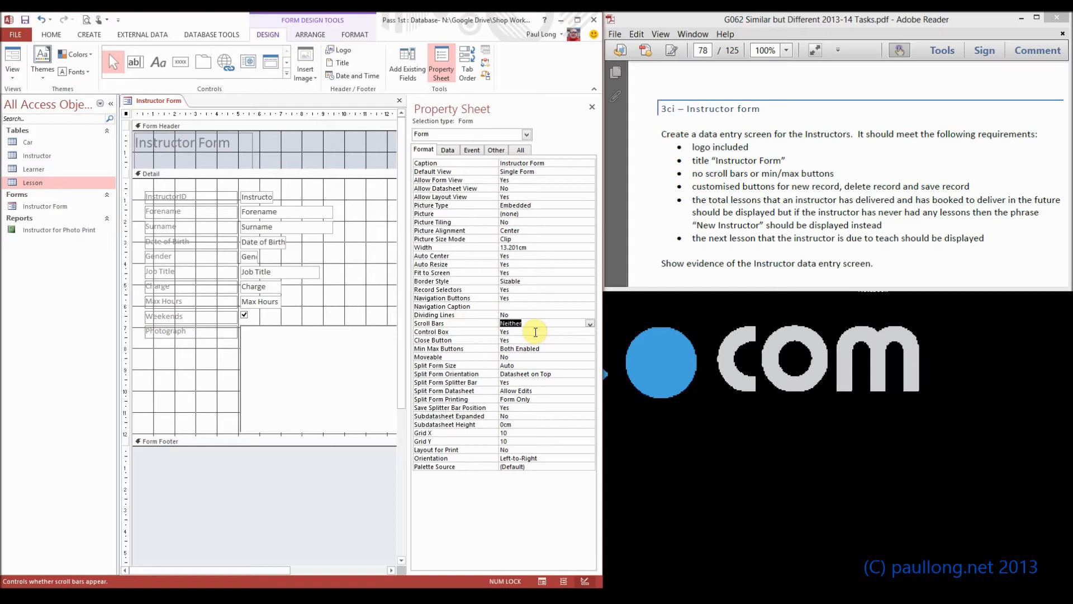
Set the form's Min Max Buttons property to None, check the form in Form View and return to Design View.
left_click(540, 348)
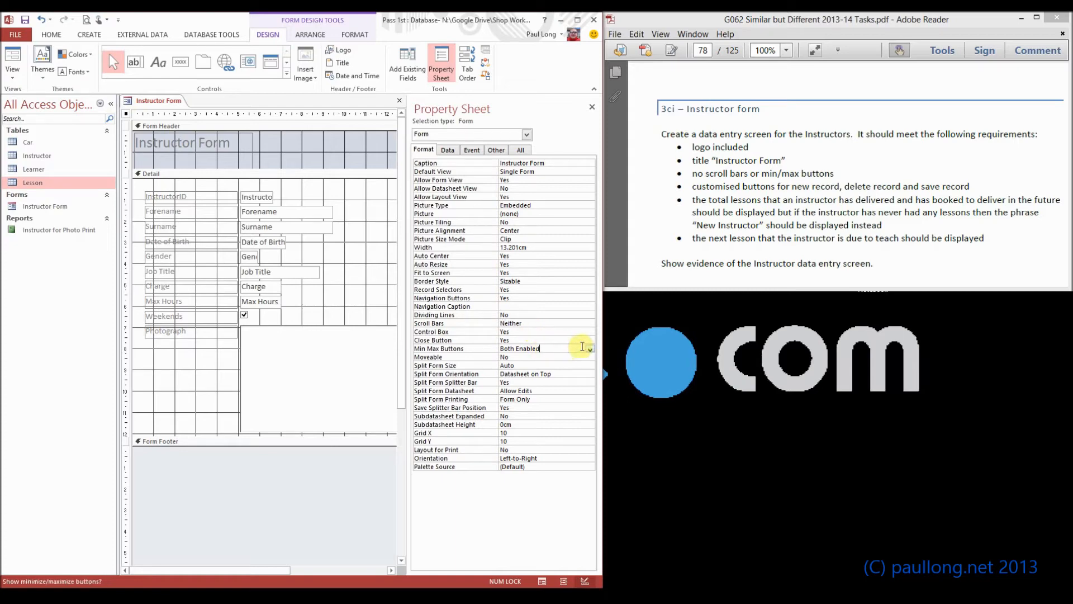
left_click(590, 350)
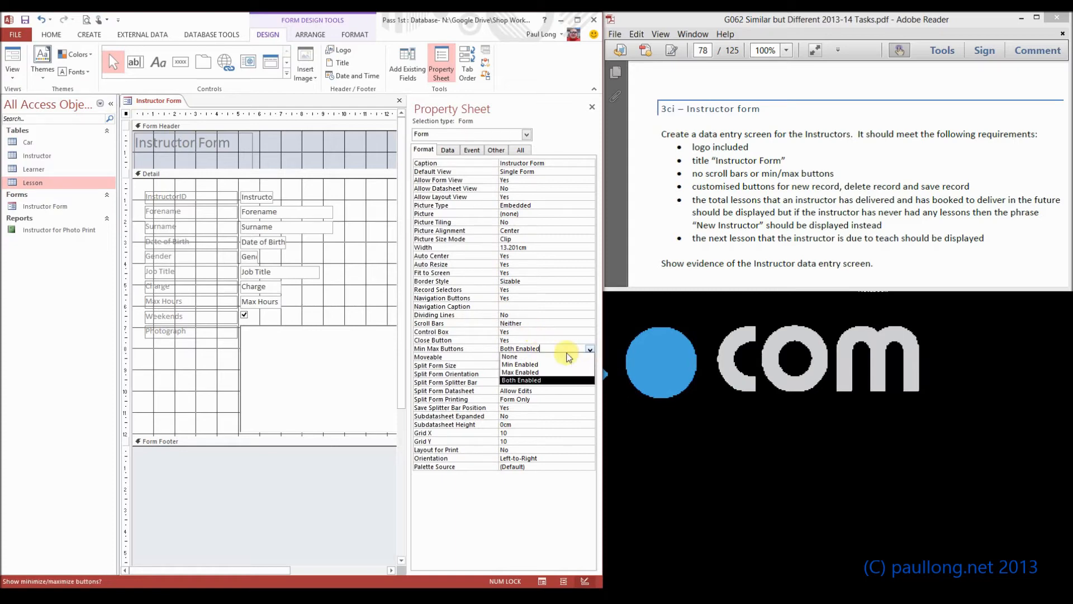
left_click(526, 356)
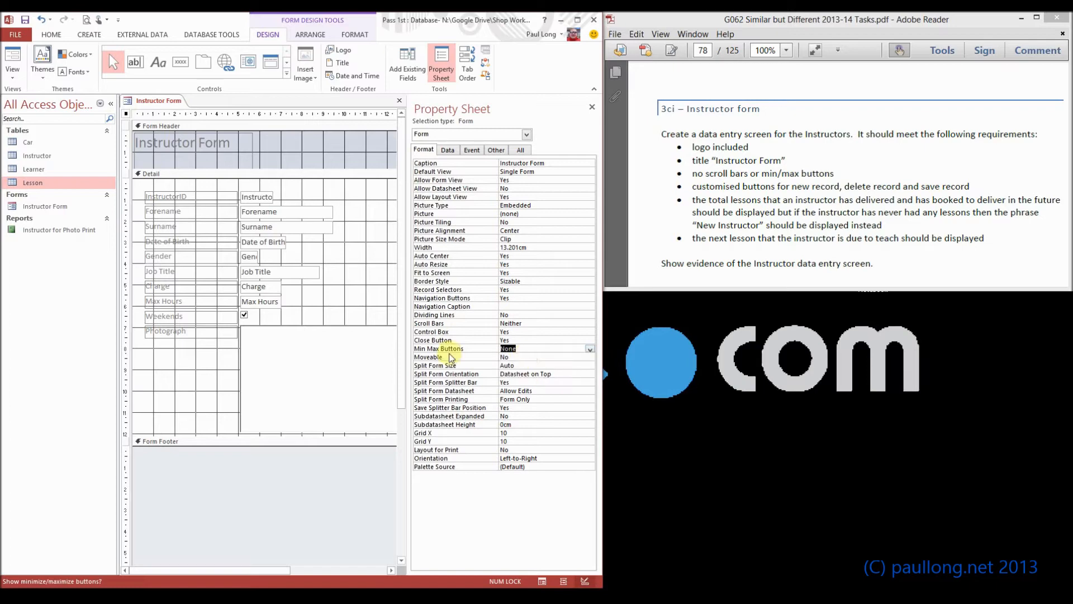
left_click(11, 57)
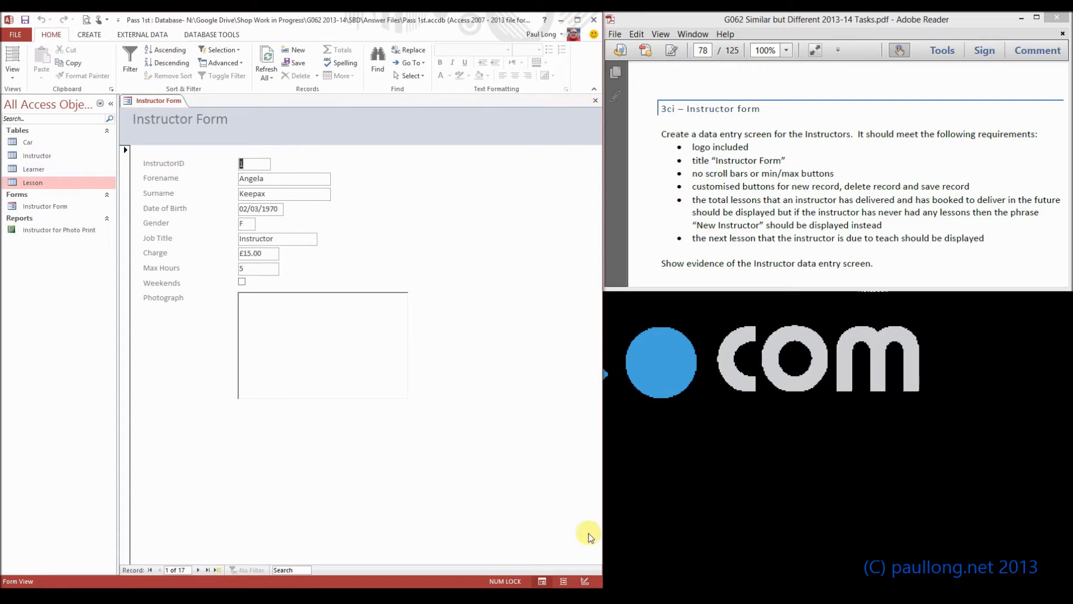
left_click(12, 73)
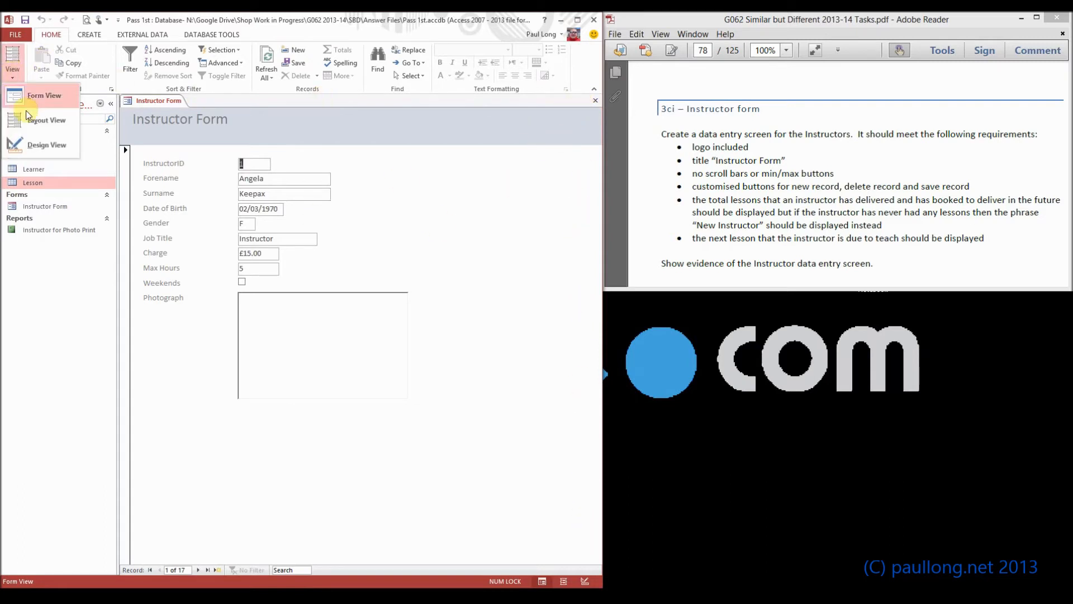
left_click(44, 147)
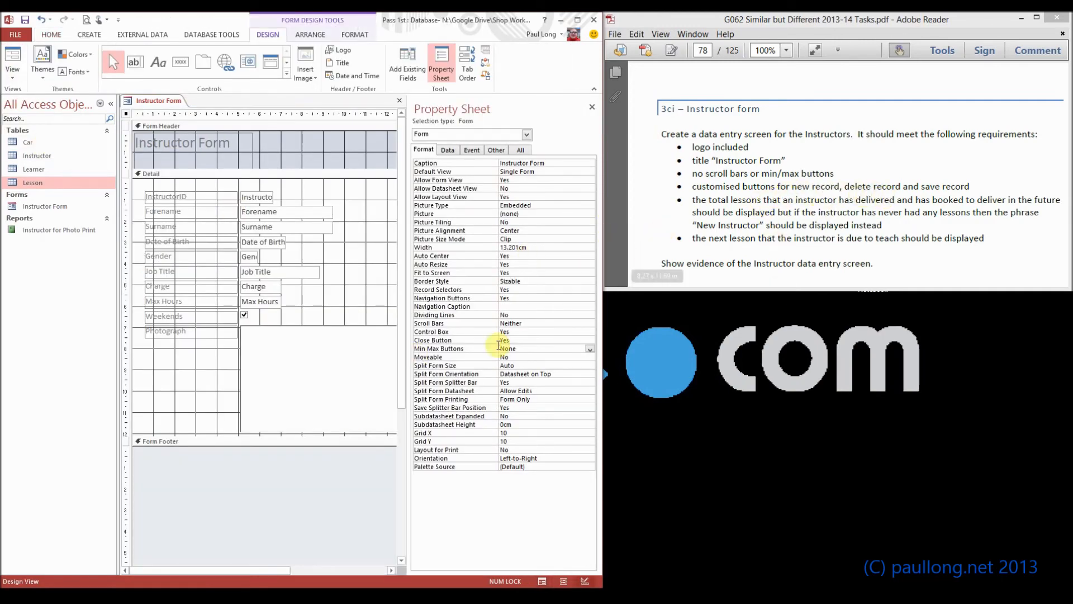
Extend the Detail section to about 16.7 cm high and draw a command button about 1.9 by 0.9 cm below the Photograph field.
left_click_drag(274, 437, 283, 533)
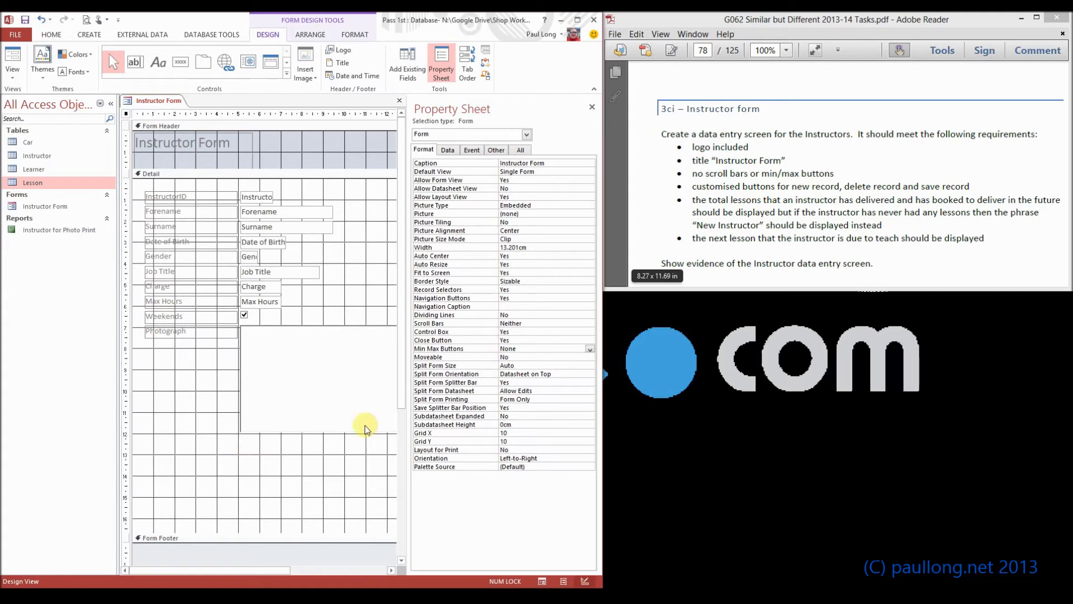
left_click(176, 61)
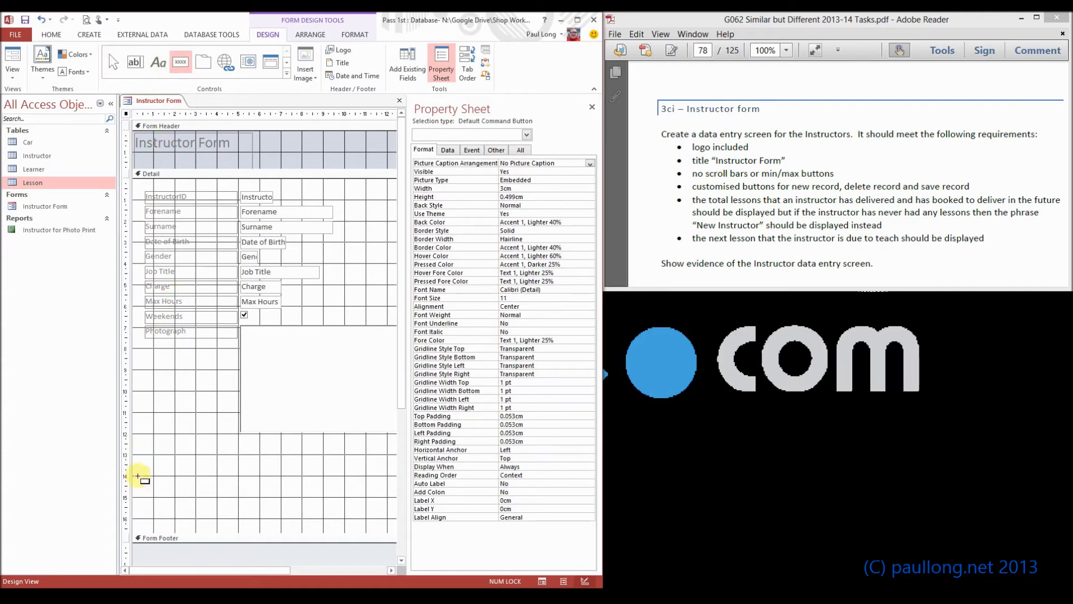
left_click_drag(154, 478, 195, 498)
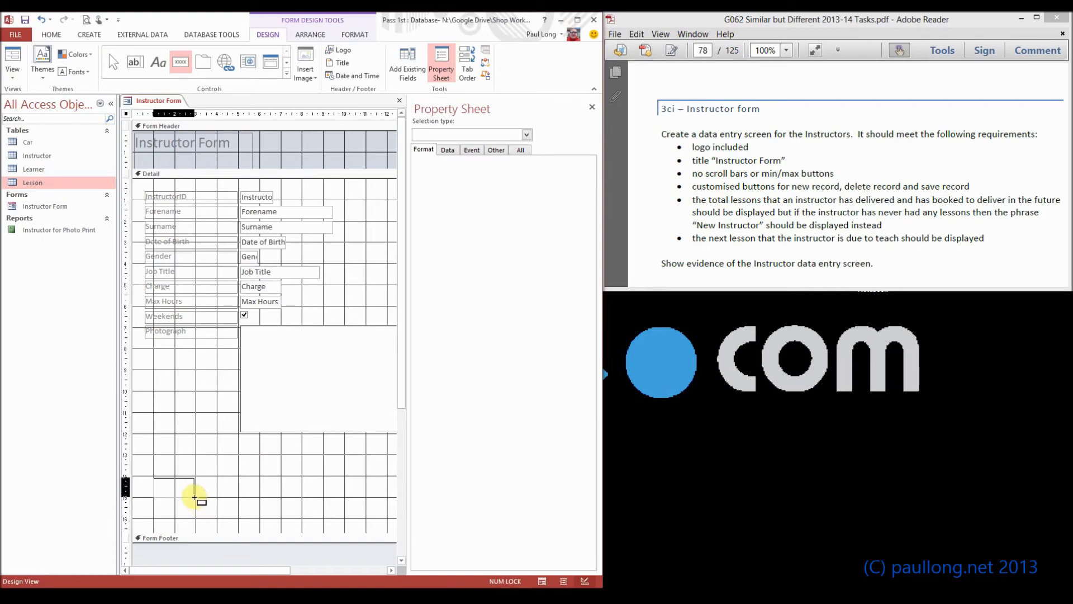
left_click_drag(195, 497, 194, 497)
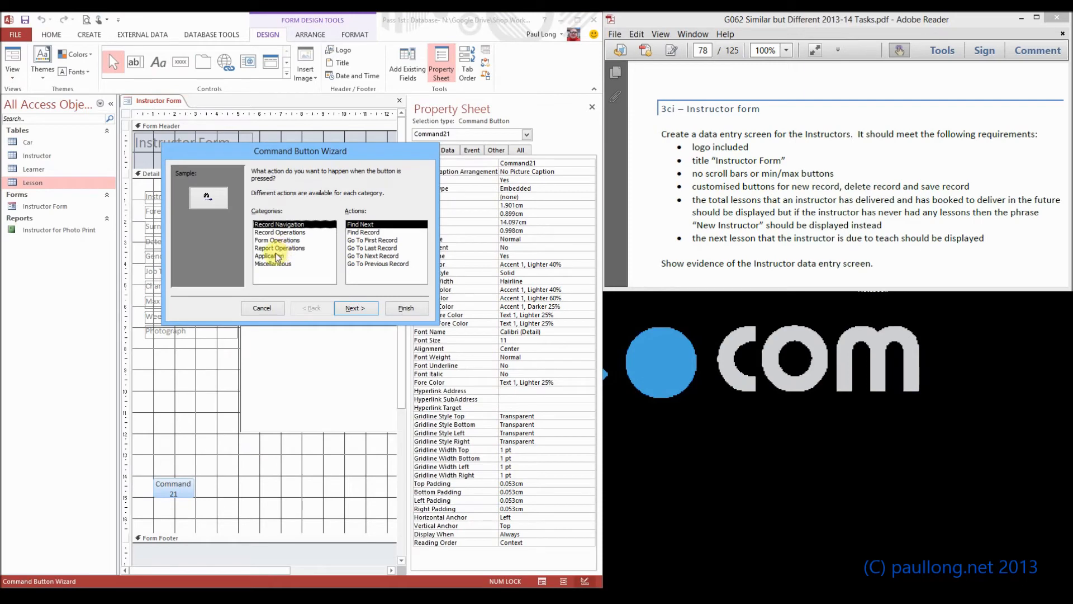
Give the button the Add New Record action from Record Operations with the Go To New picture, and name it btn_new.
left_click(300, 233)
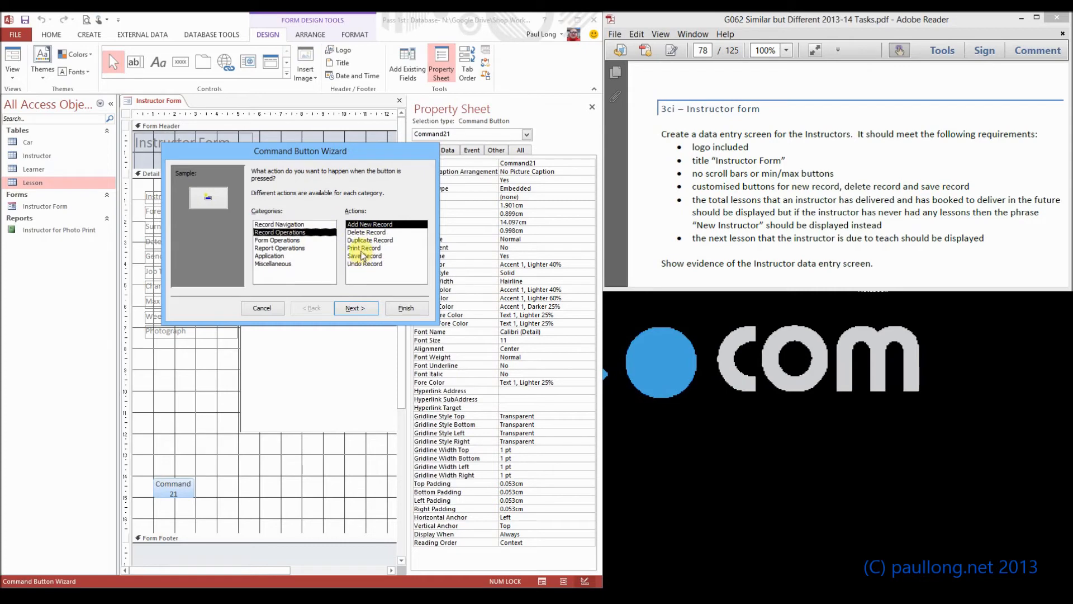
left_click(368, 224)
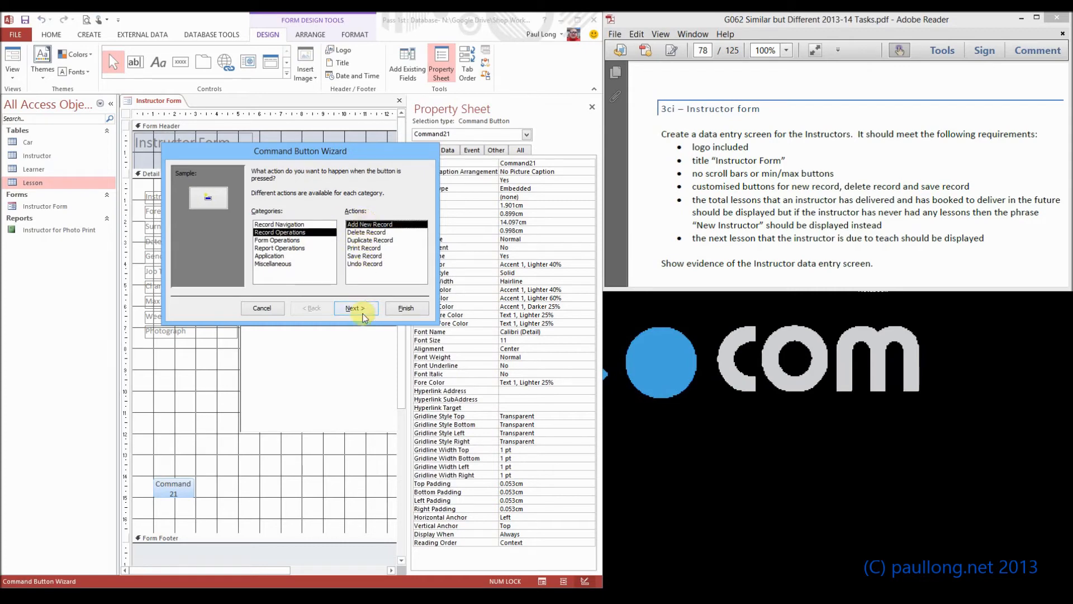
left_click(355, 308)
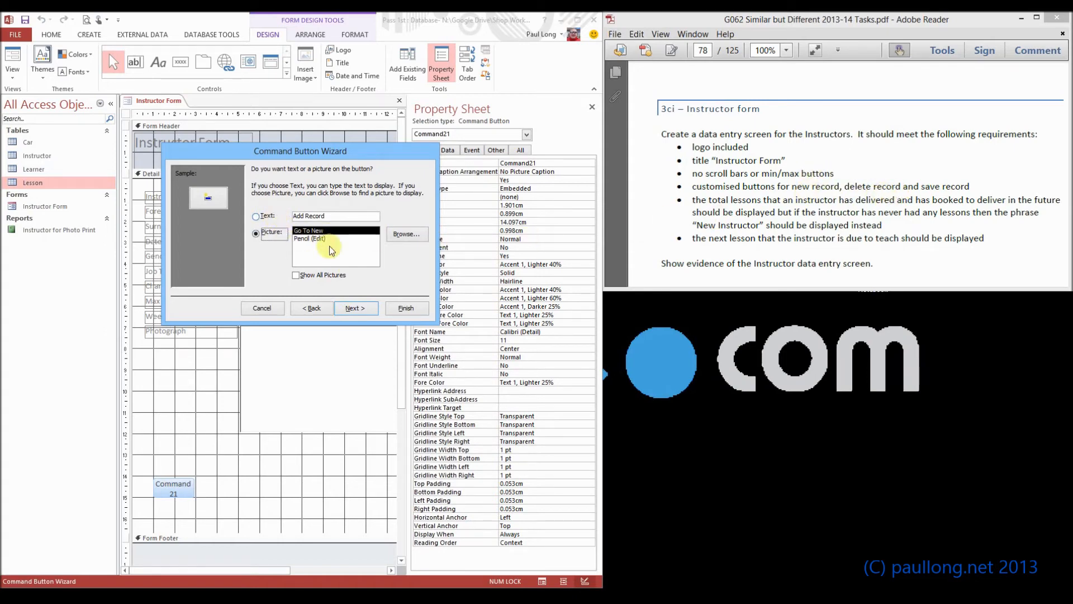
left_click(355, 307)
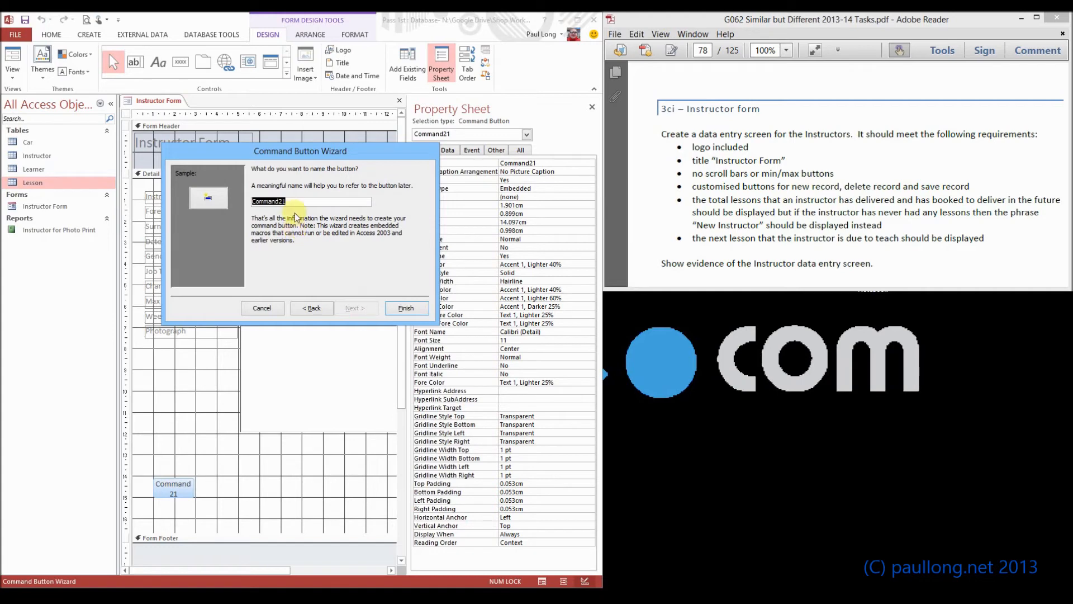
type("btn_new")
left_click(413, 310)
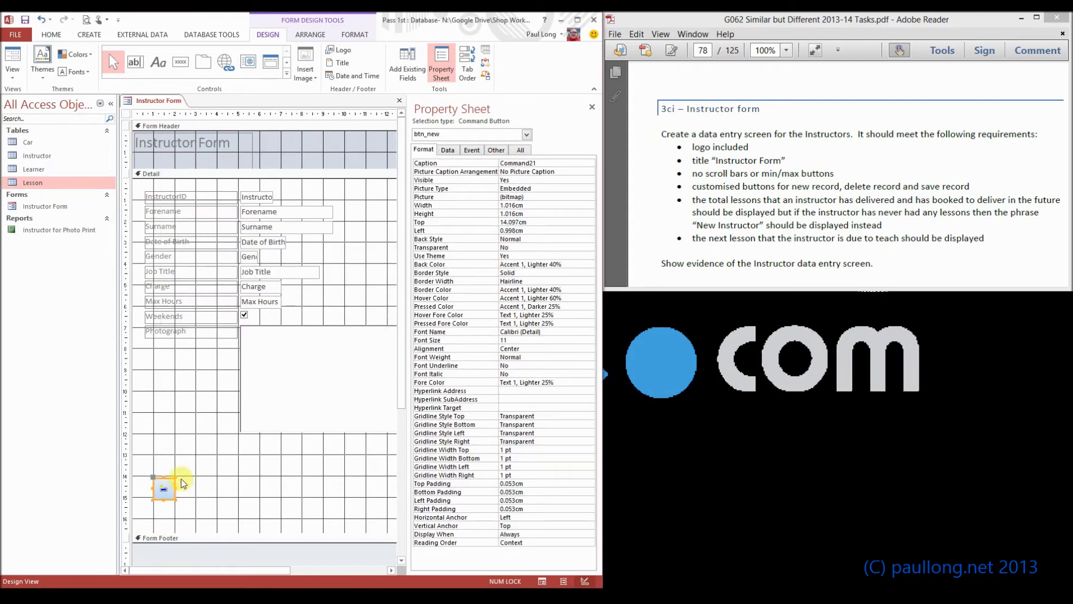
Add an approximately 1.1 cm square command button beside the new-record button, using the Delete Record action and picture, named btn_delete.
left_click(209, 478)
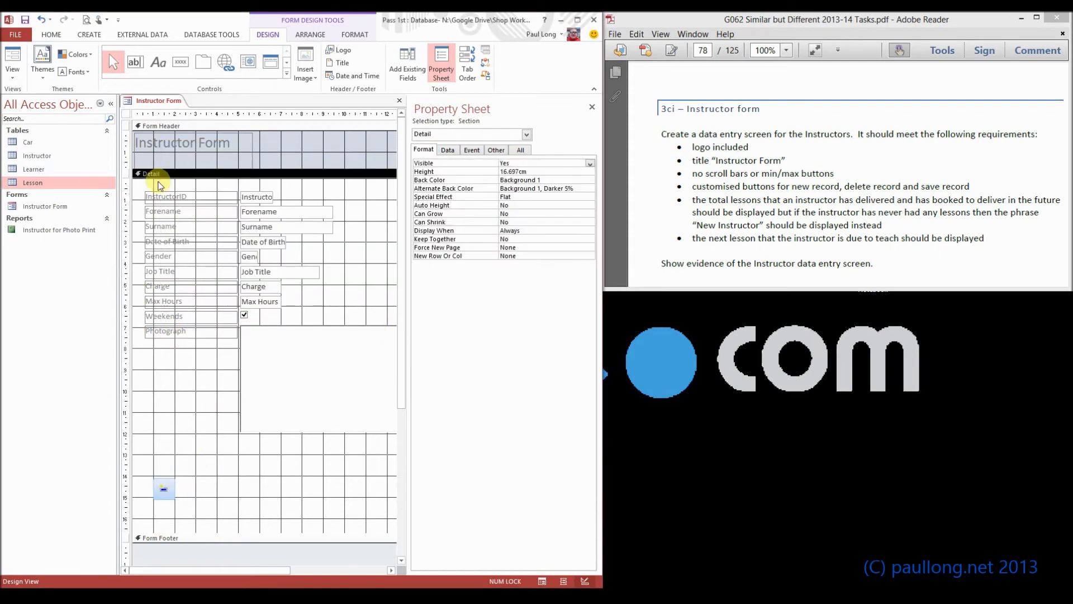
left_click(180, 62)
left_click_drag(191, 479, 214, 501)
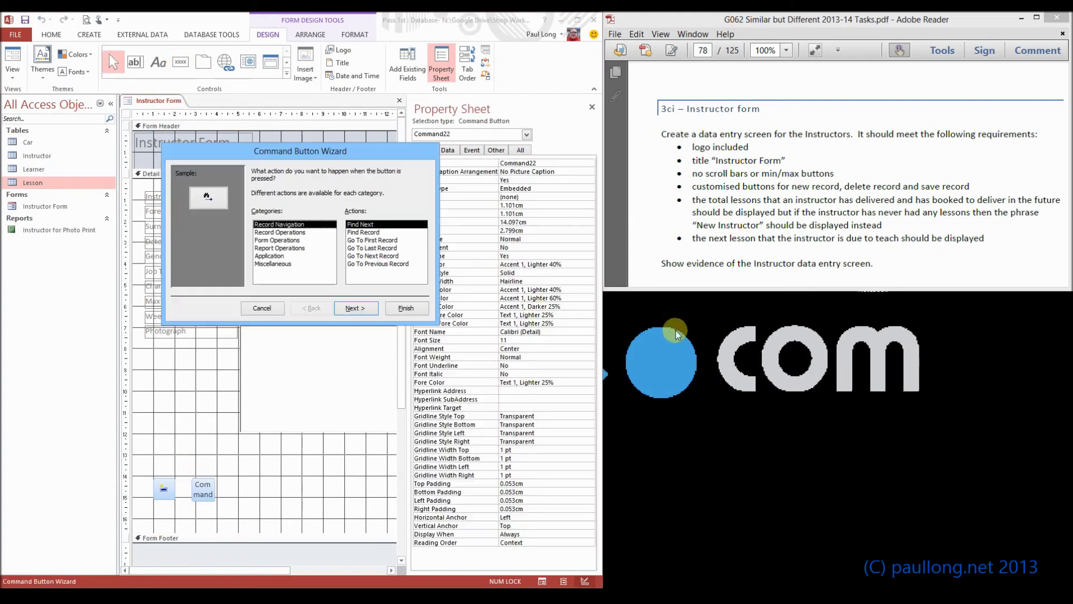
left_click(281, 232)
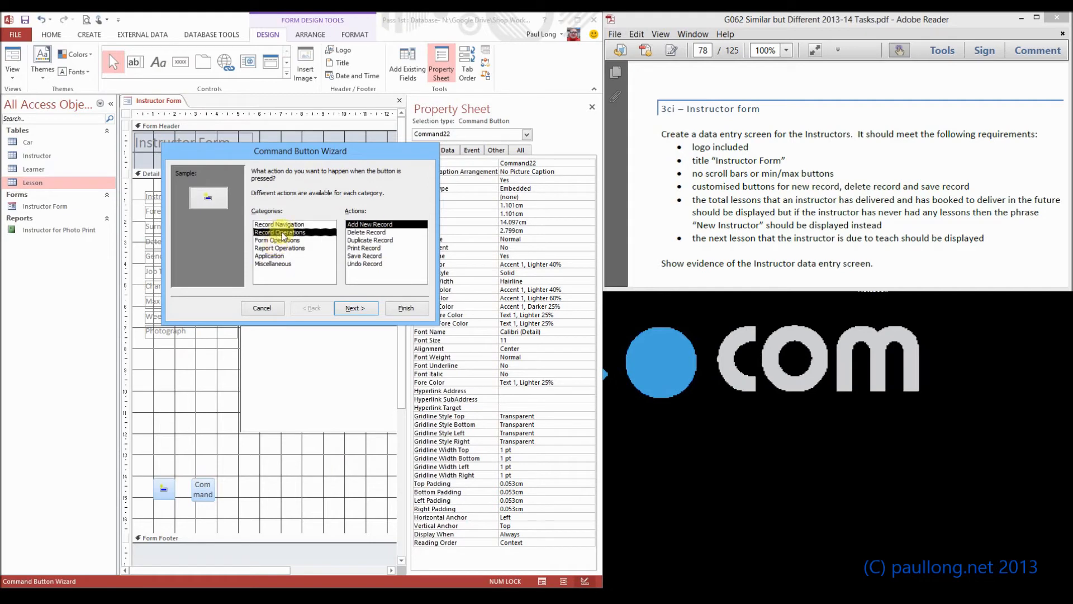
left_click(365, 233)
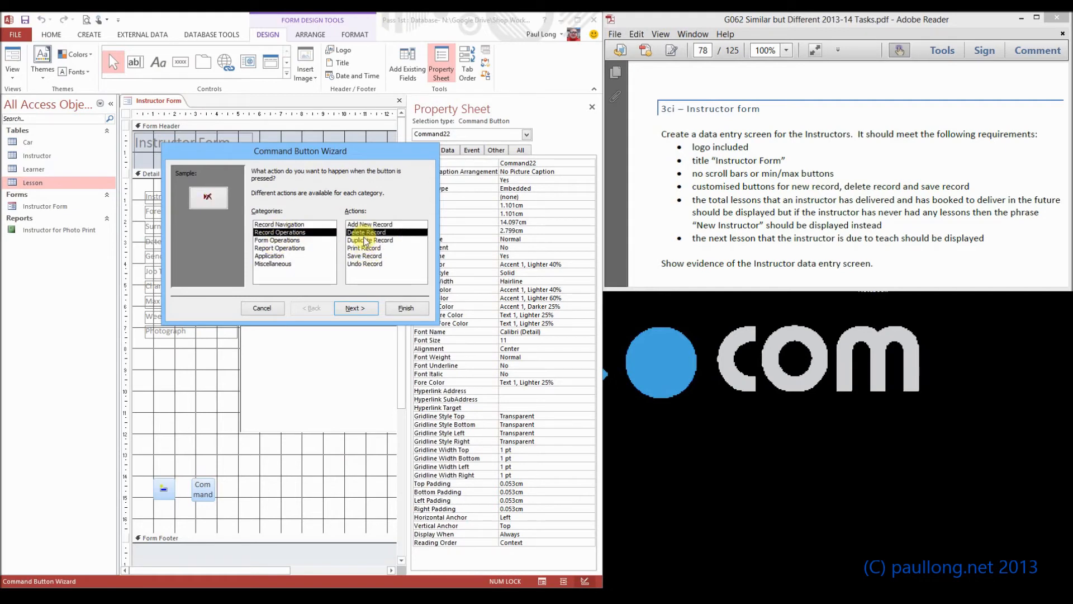
left_click(359, 309)
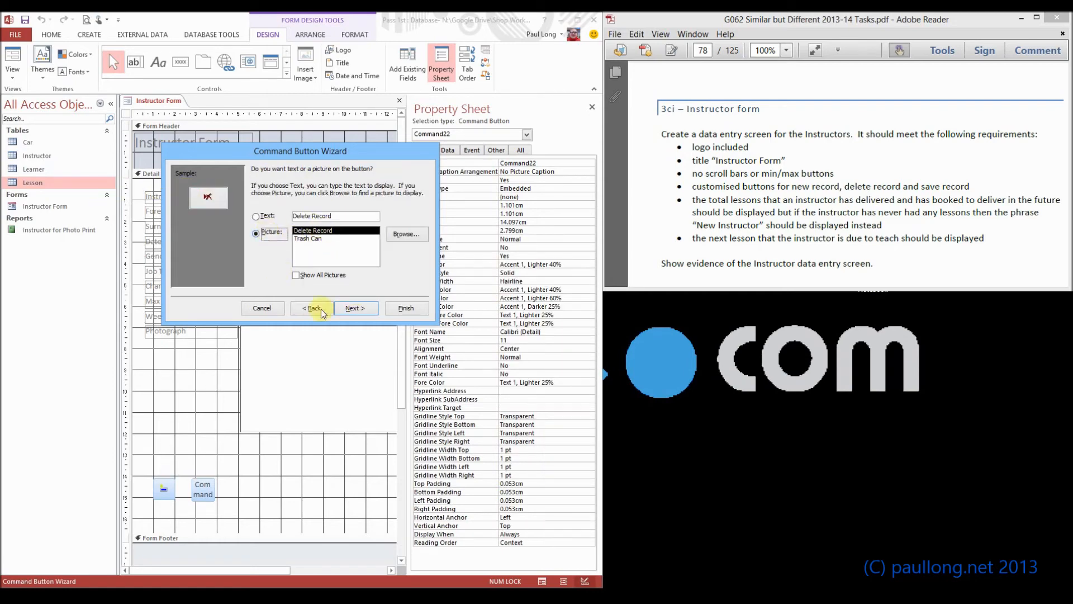
left_click(359, 309)
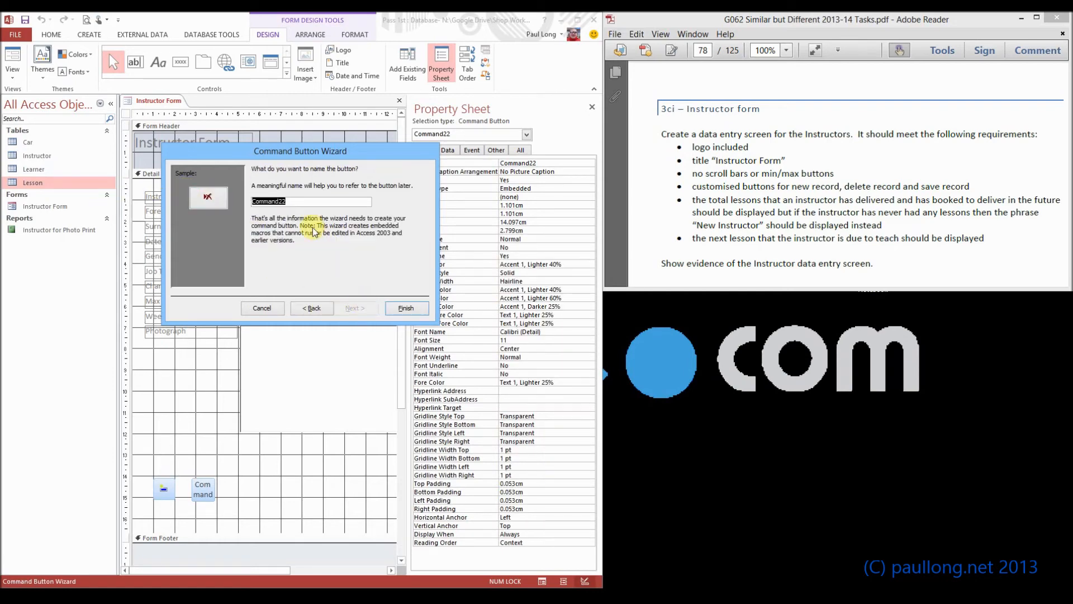
type("btn_delete")
left_click(400, 308)
left_click(272, 476)
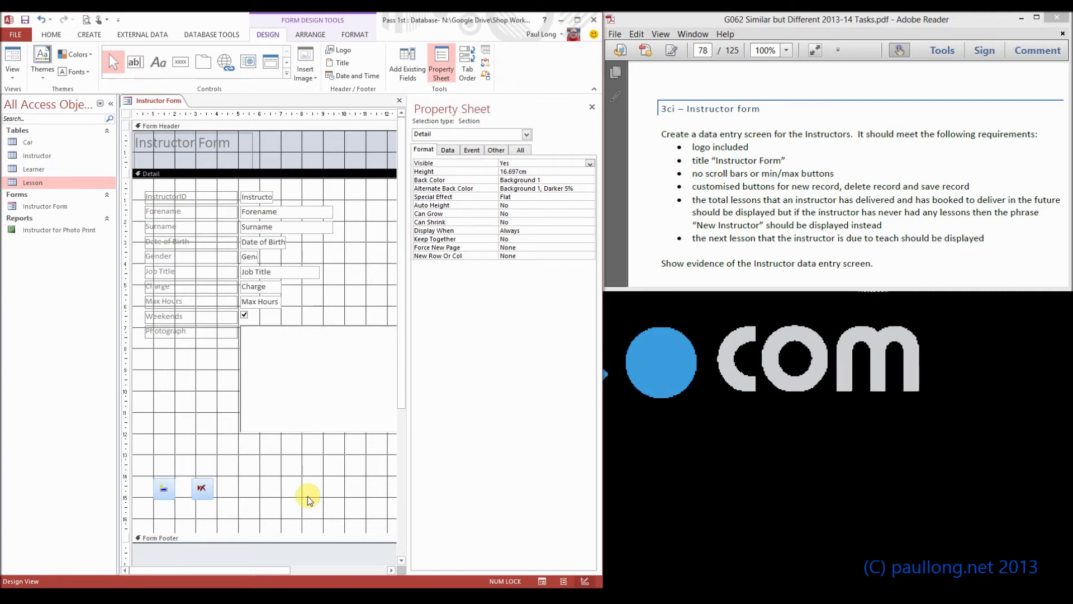
Add an unbound text box about 3 cm wide below the Photograph field, with its label reading Total lessons and aligned with the other labels.
left_click(135, 61)
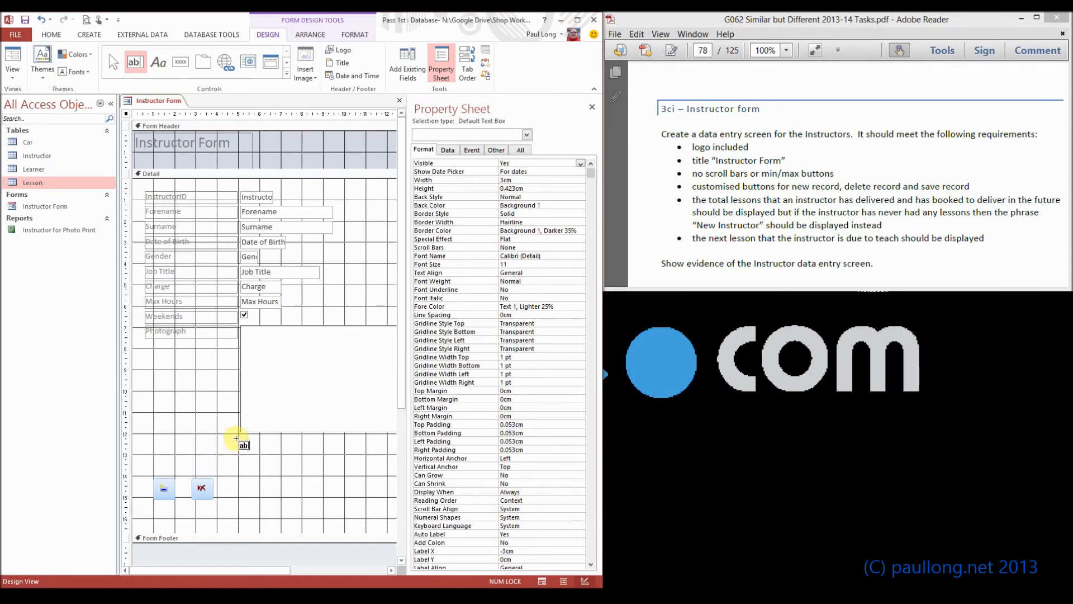
left_click_drag(239, 437, 307, 453)
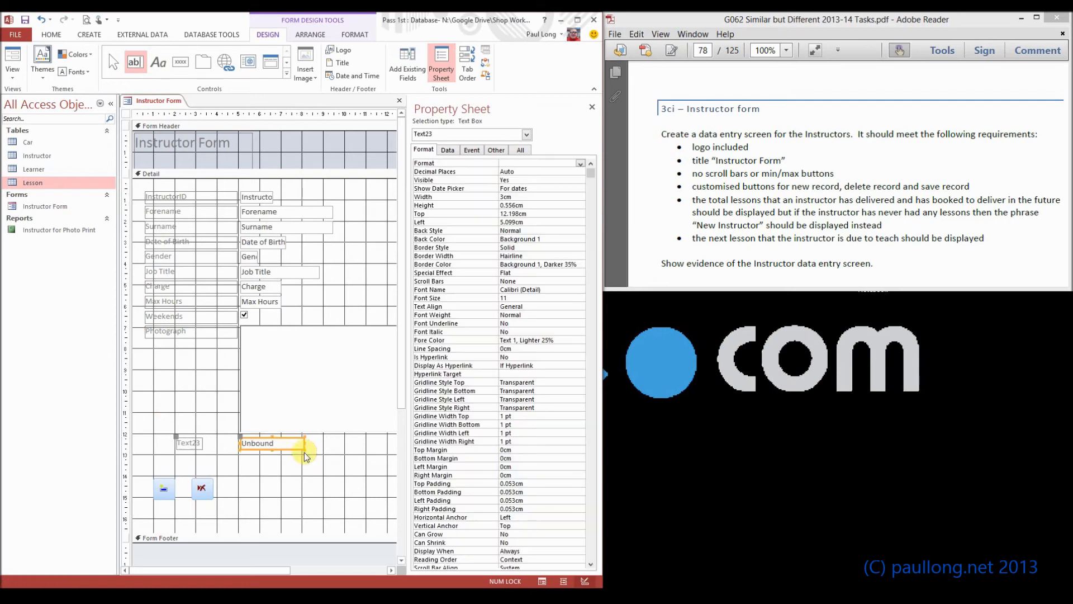
left_click(196, 443)
left_click_drag(199, 445, 170, 453)
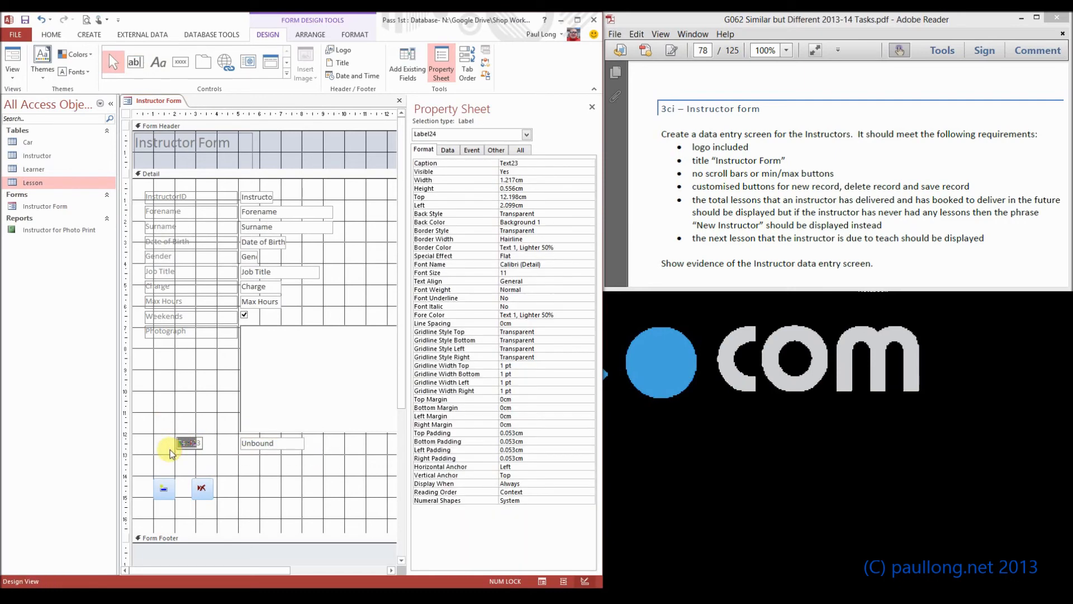
type("Total lessons")
key("Return")
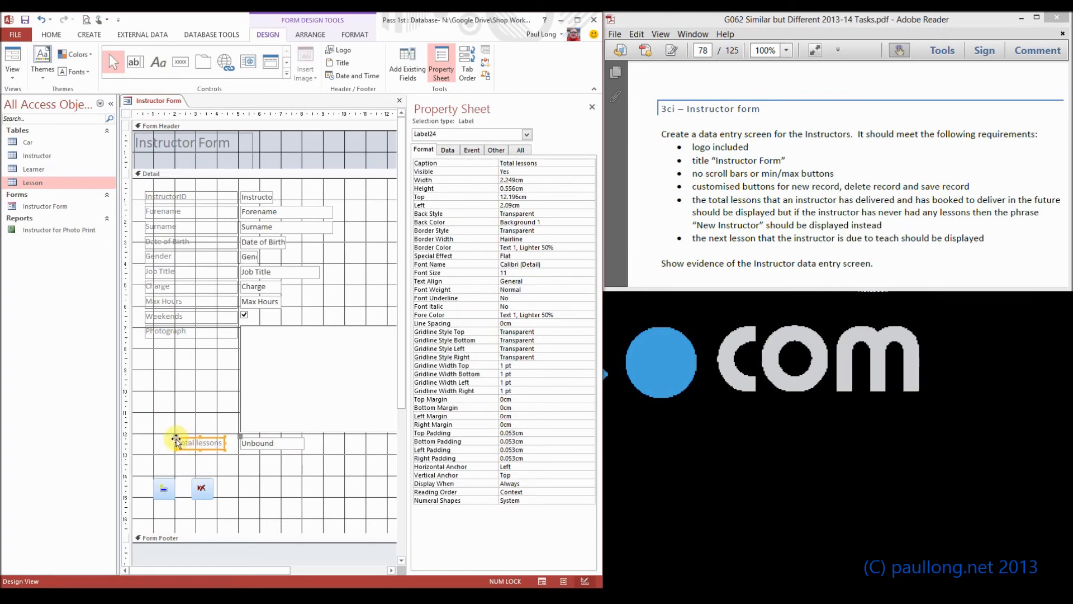
left_click_drag(176, 437, 146, 437)
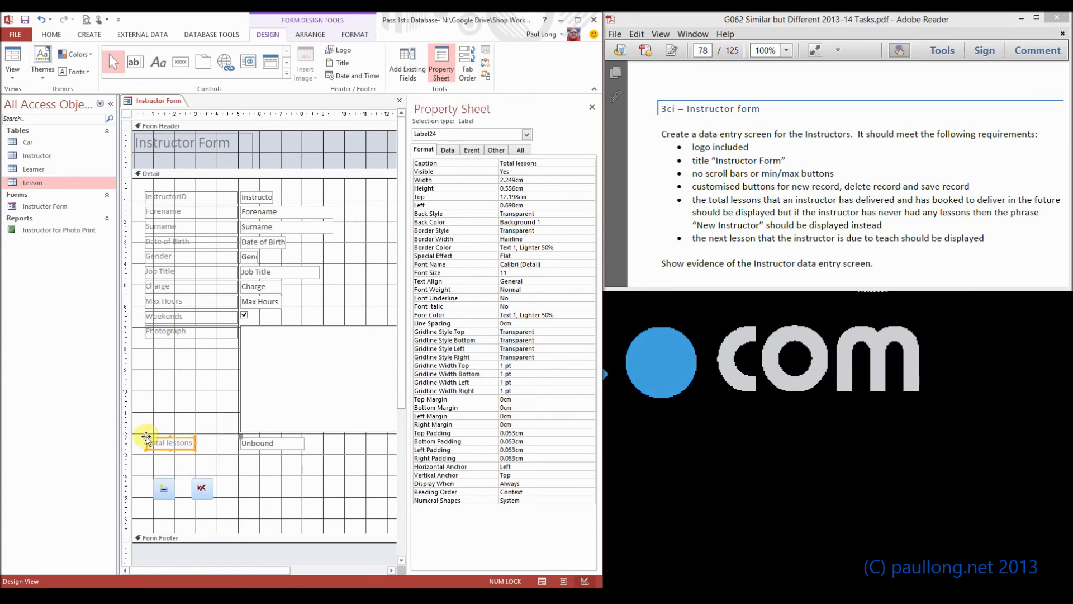
left_click(247, 473)
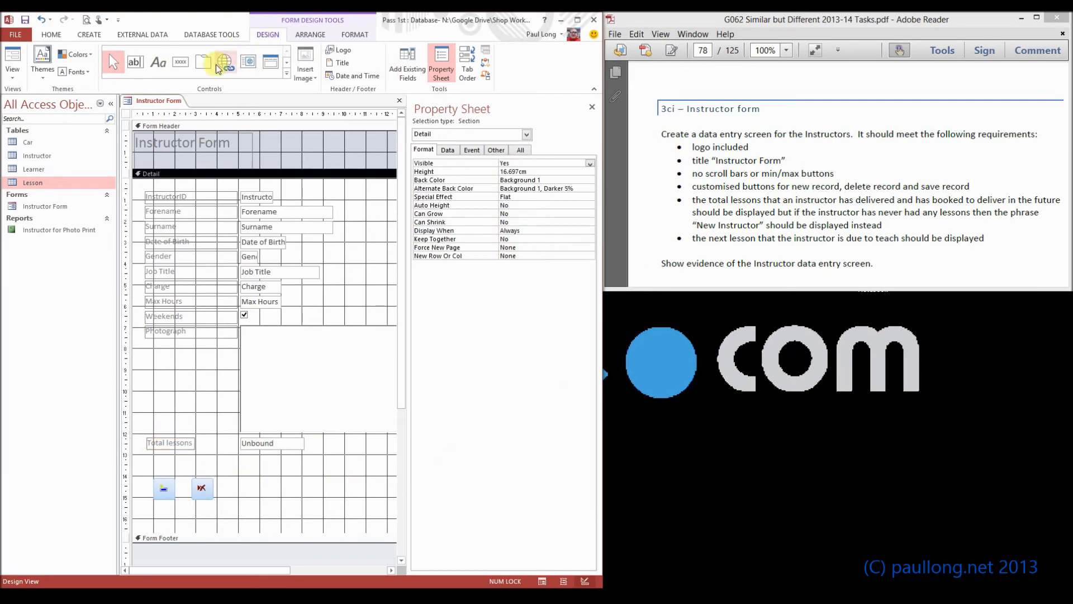
Add an unbound text box about 2.9 cm wide below Total lessons, with its label reading Next lesson and aligned with the label above.
left_click(136, 65)
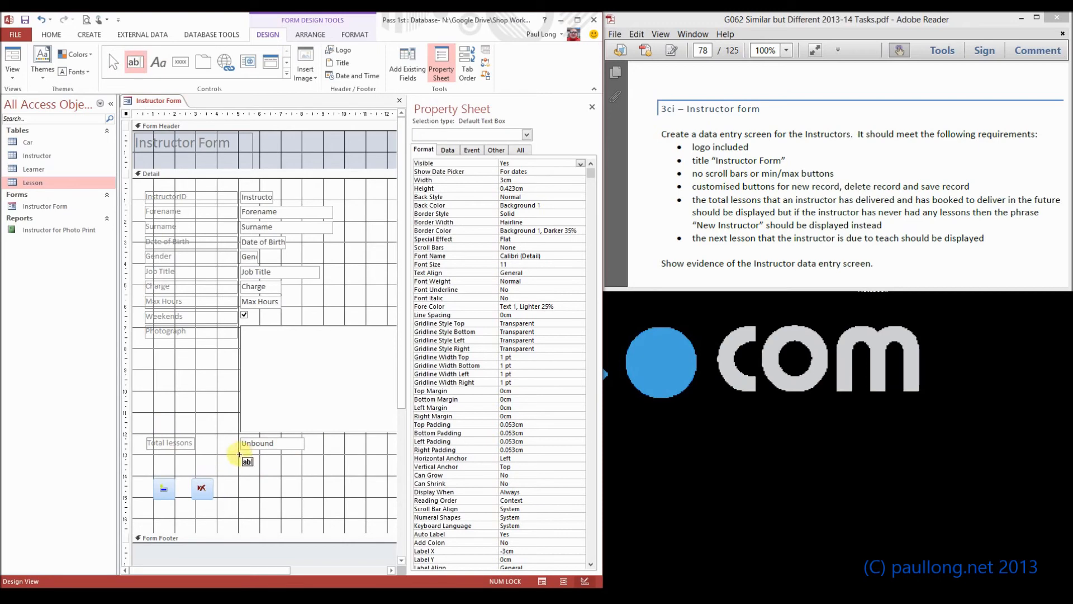
left_click_drag(240, 456, 303, 469)
left_click_drag(173, 461, 146, 457)
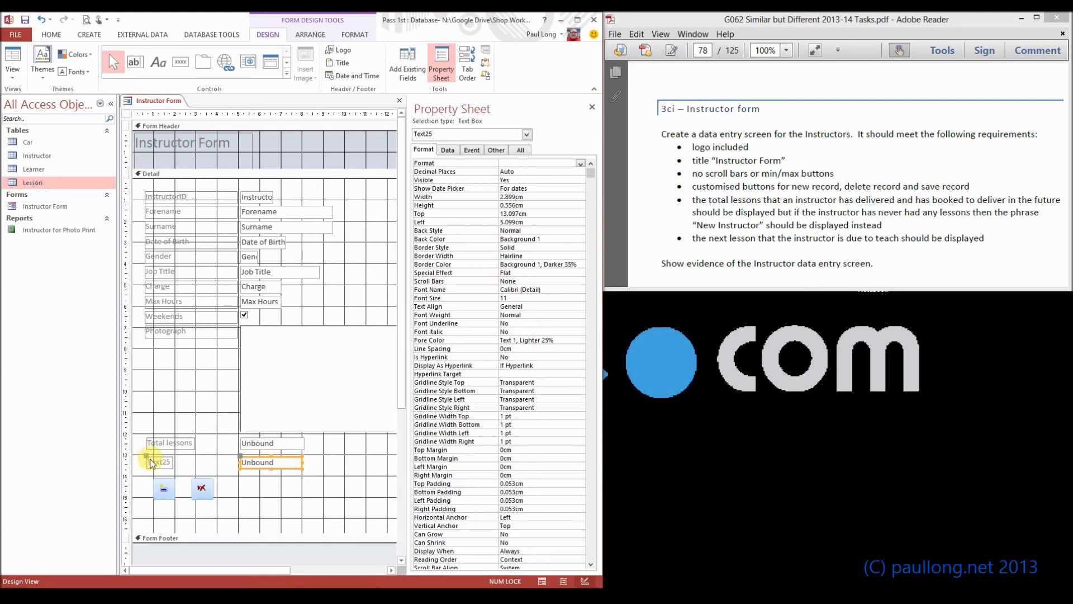
left_click(151, 463)
double_click(169, 461)
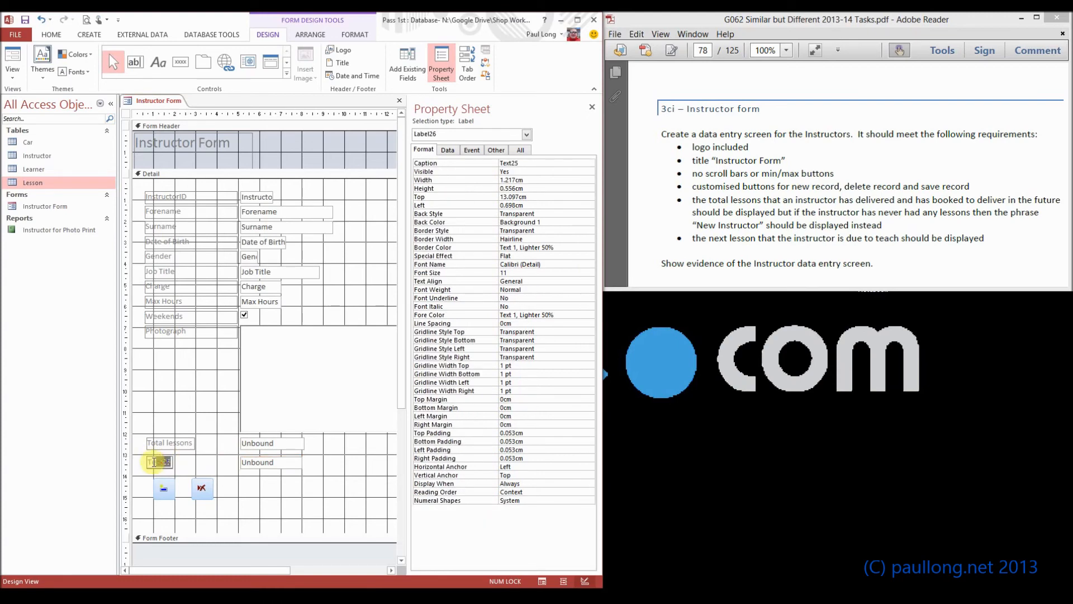
type("N")
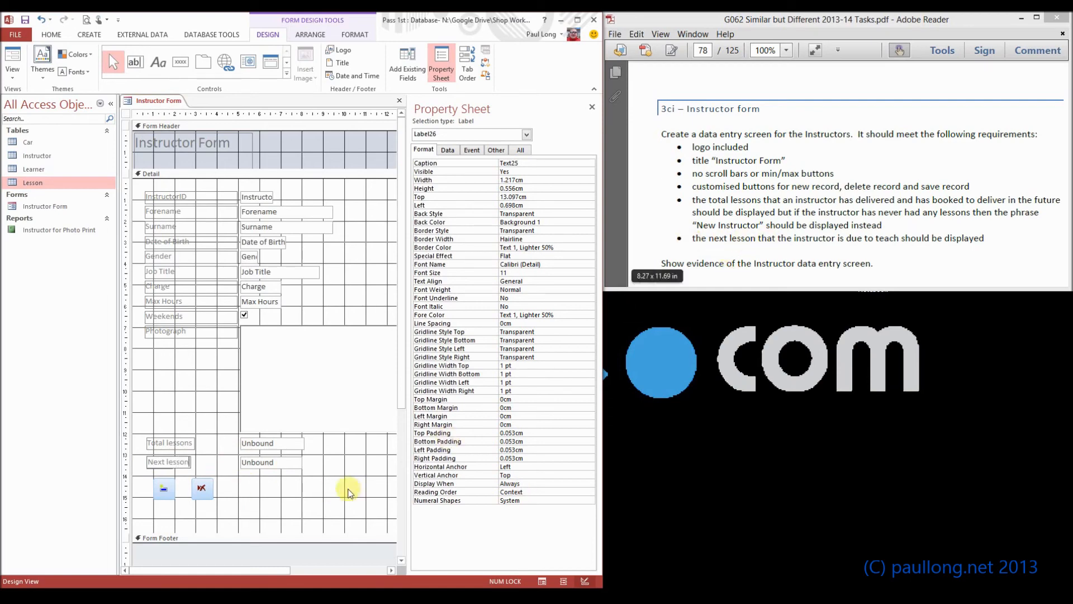
left_click(322, 507)
Show the last instructor record in Form View, capture a screenshot of the form area and dismiss the capture notification.
left_click(11, 62)
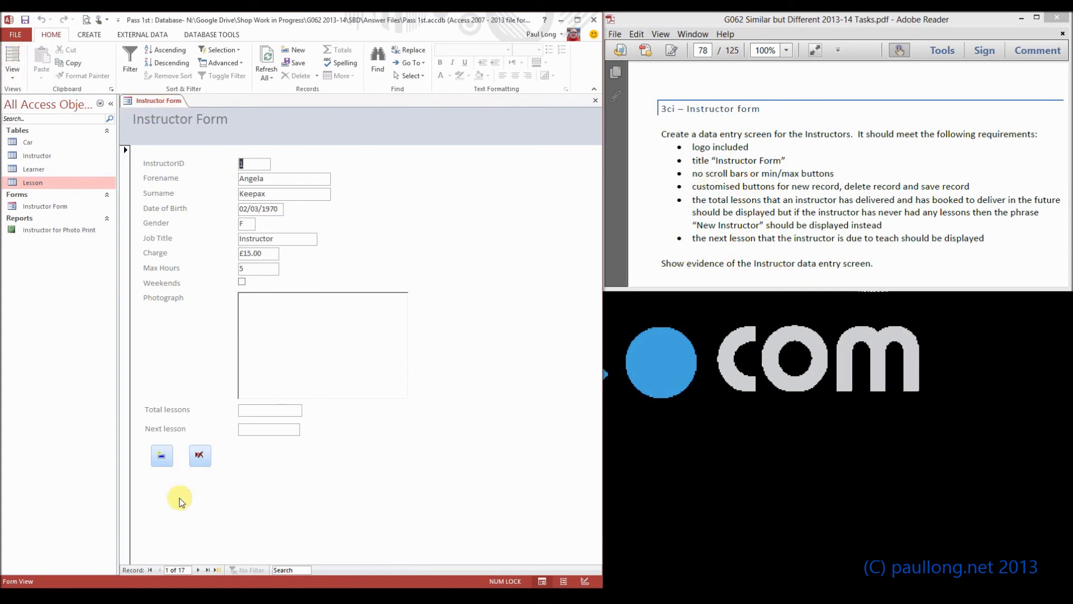
left_click(208, 568)
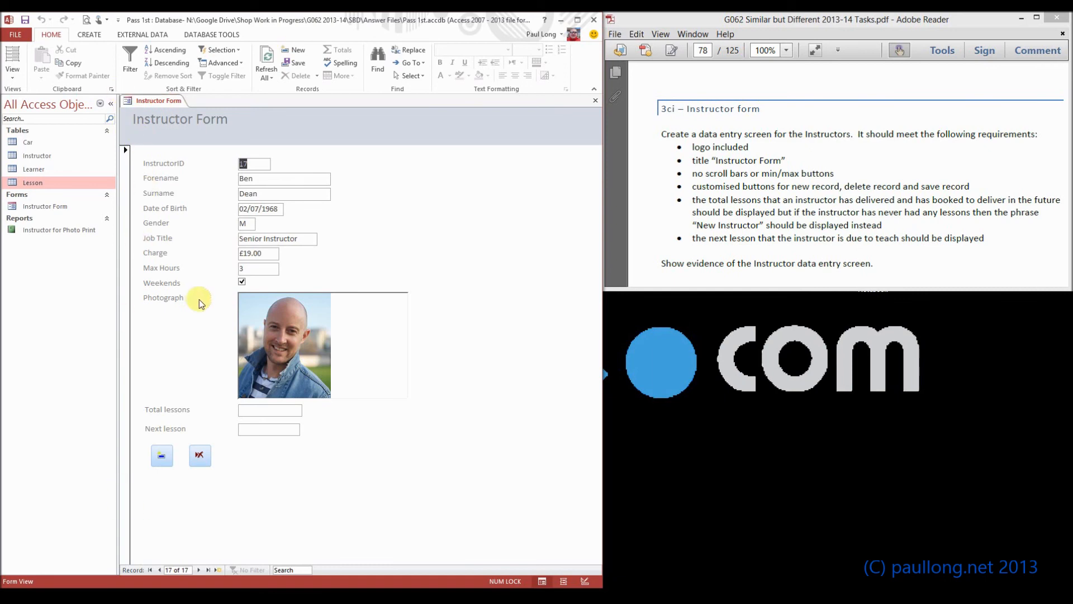
key("Print")
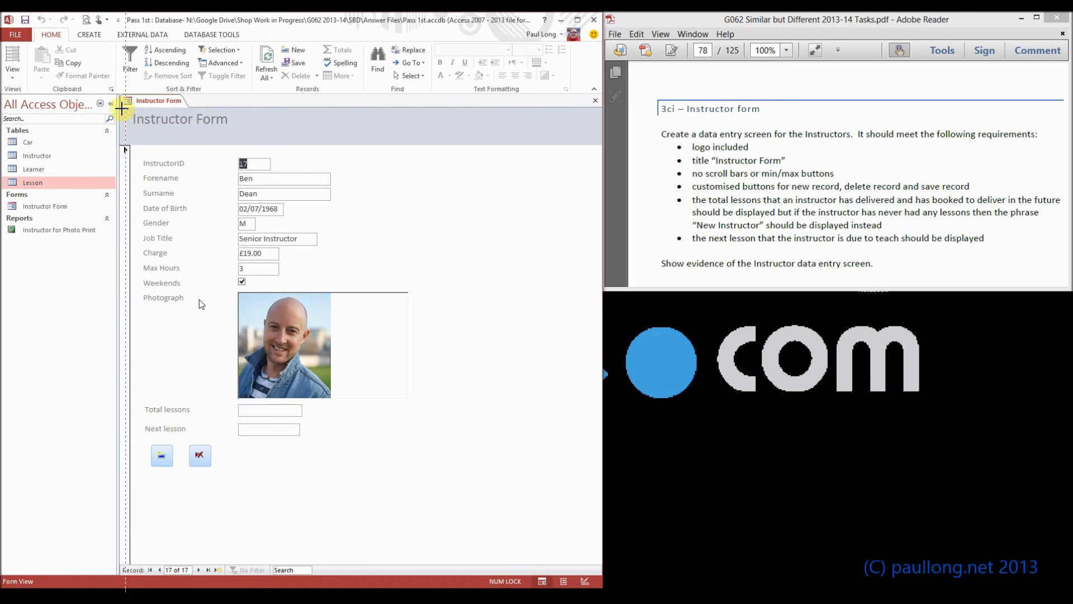
left_click_drag(118, 91, 453, 479)
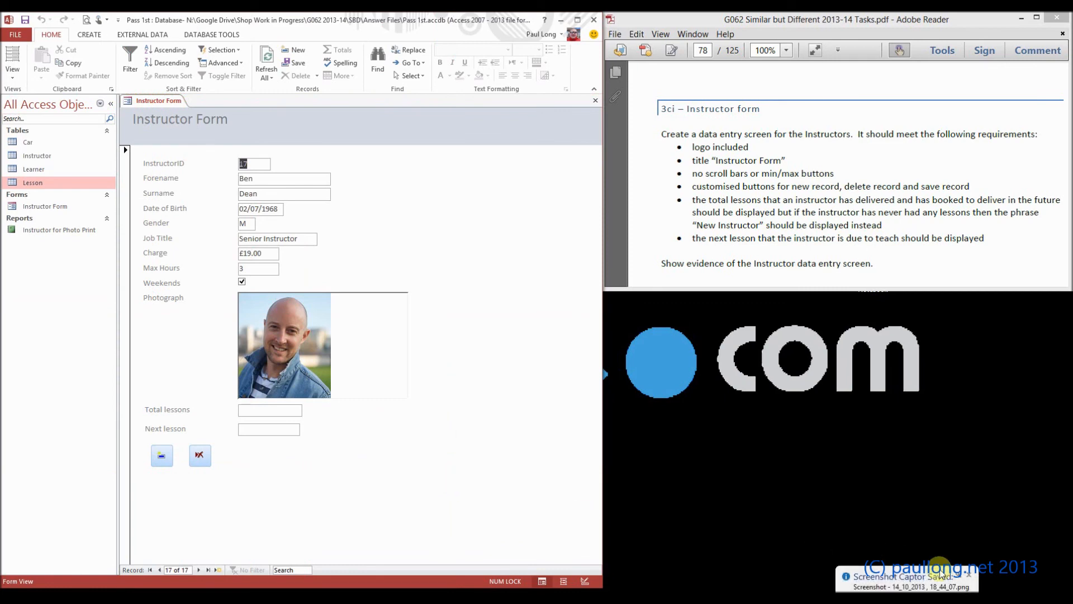
left_click(965, 575)
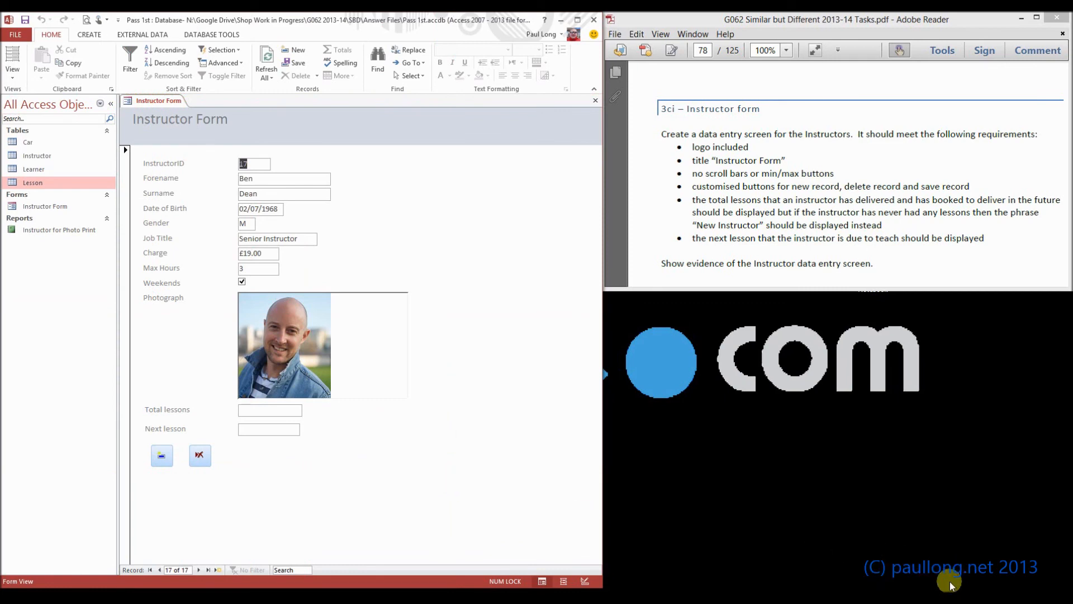